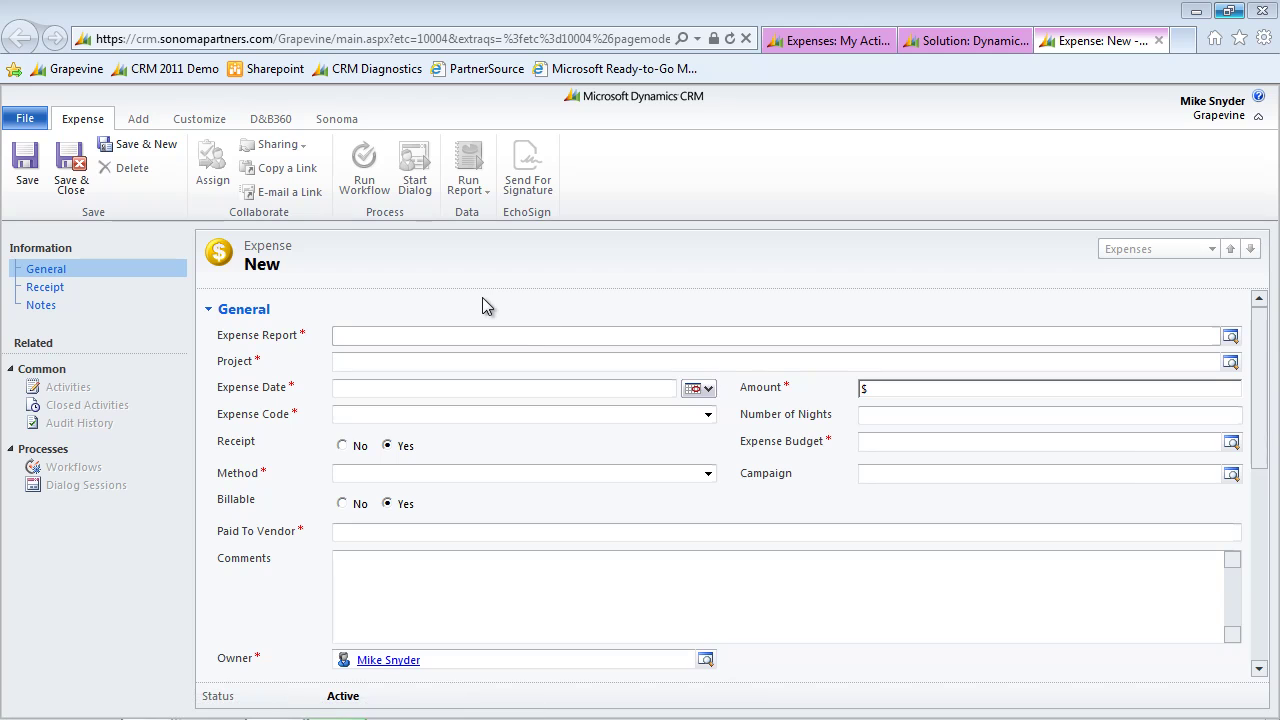
Set Expense Code to Lodging after comparing with Parking, then go to the now-required Number of Nights
left_click(482, 413)
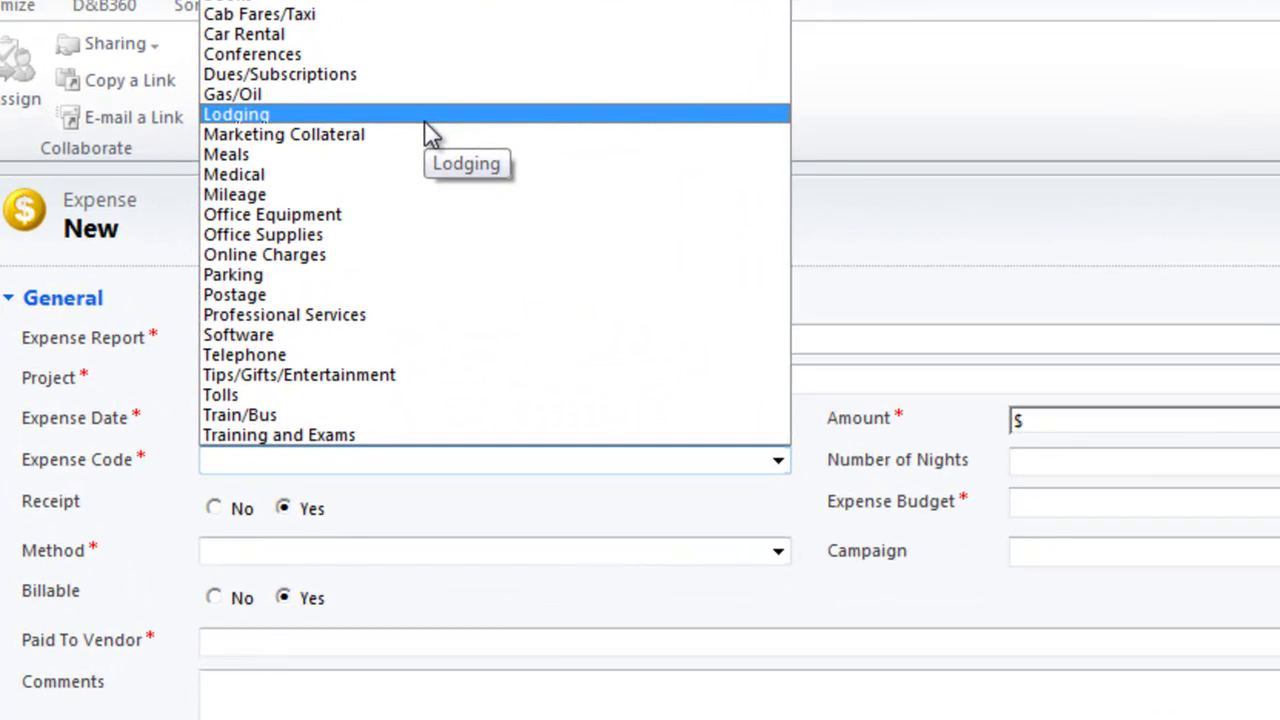
left_click(424, 117)
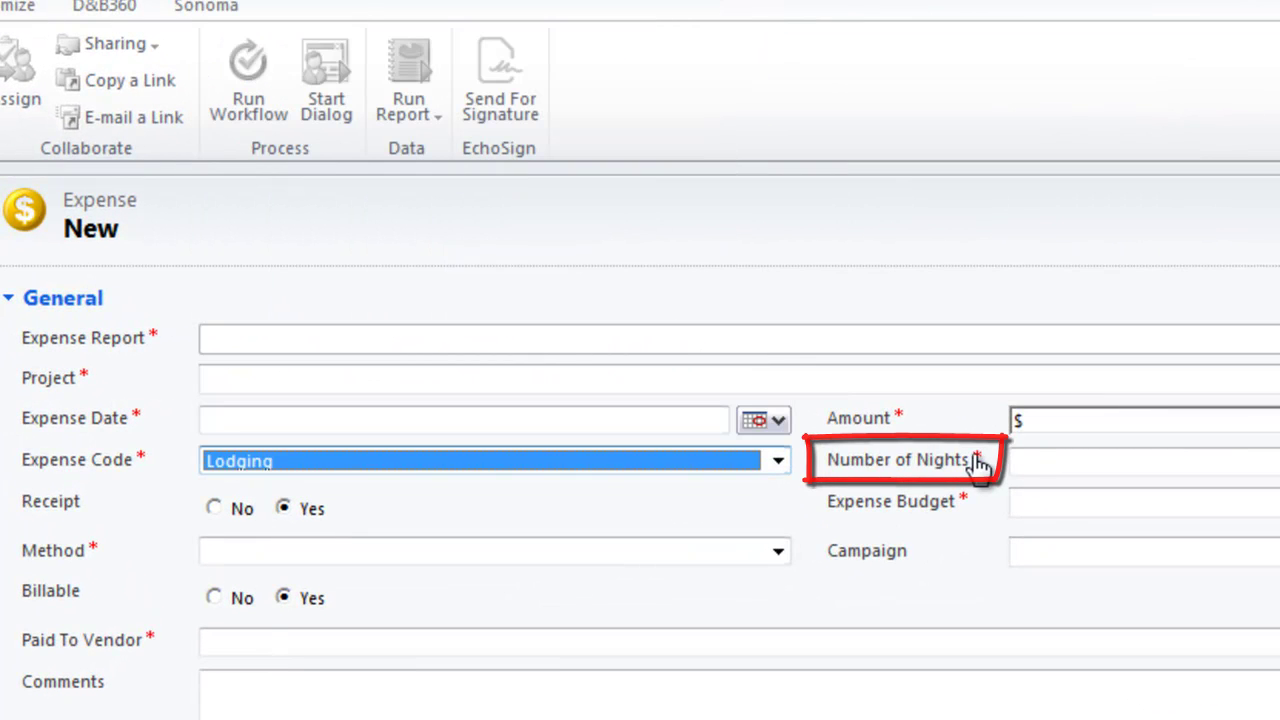
left_click(635, 460)
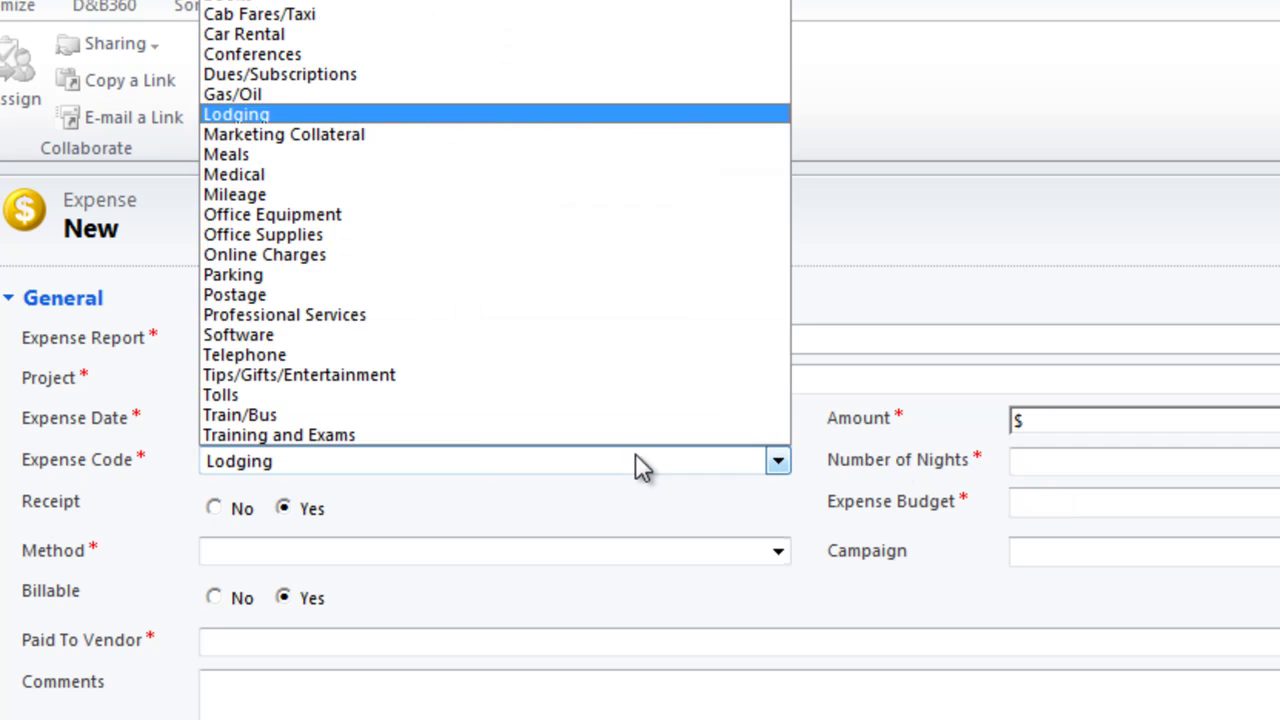
left_click(459, 275)
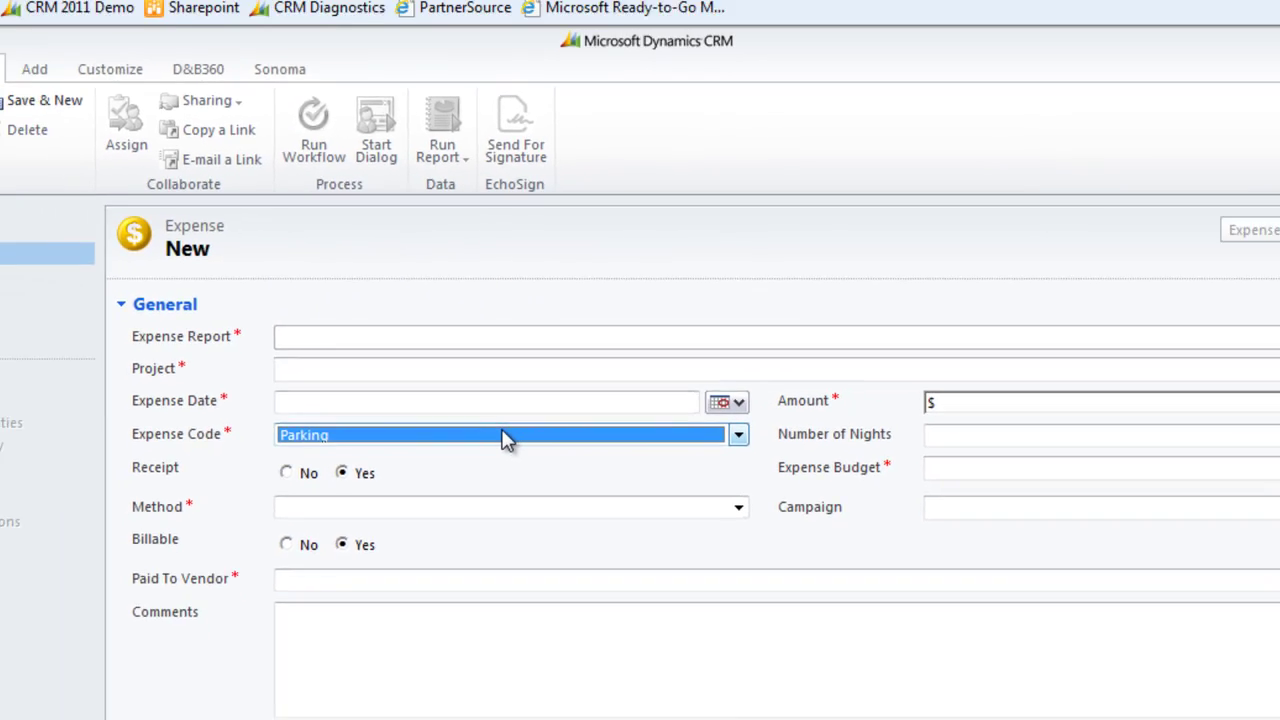
left_click(490, 460)
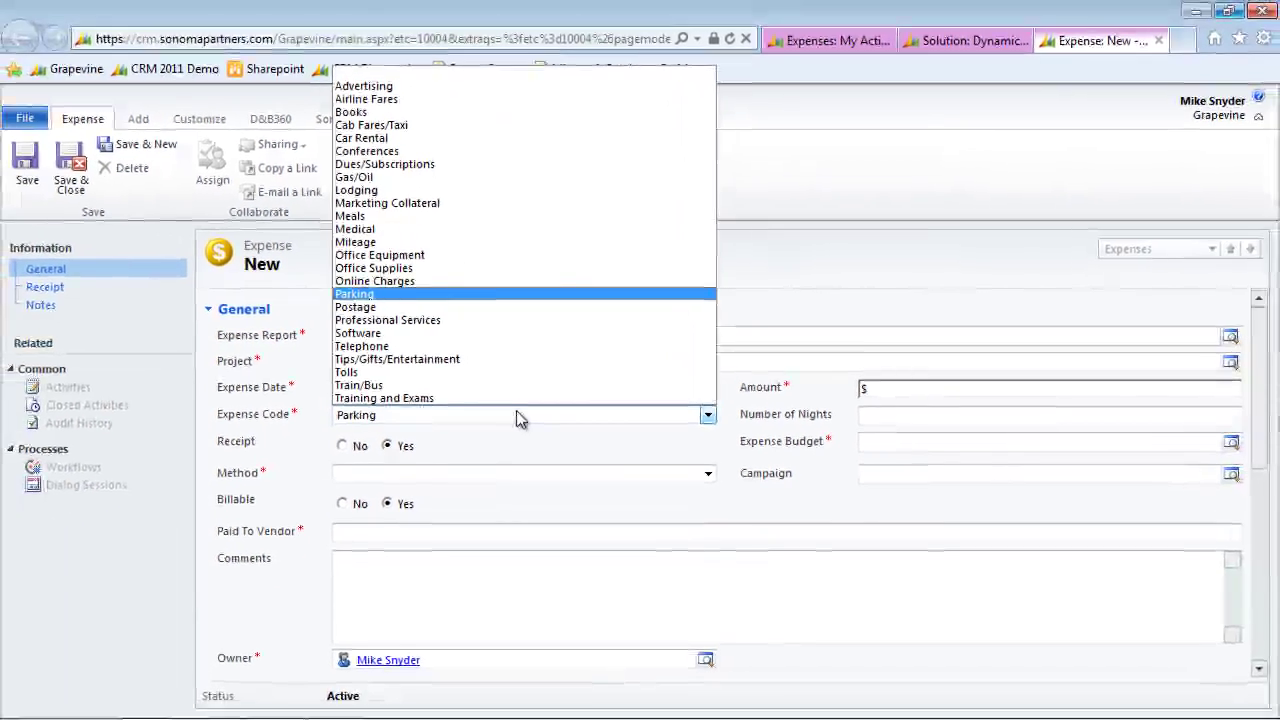
left_click(524, 190)
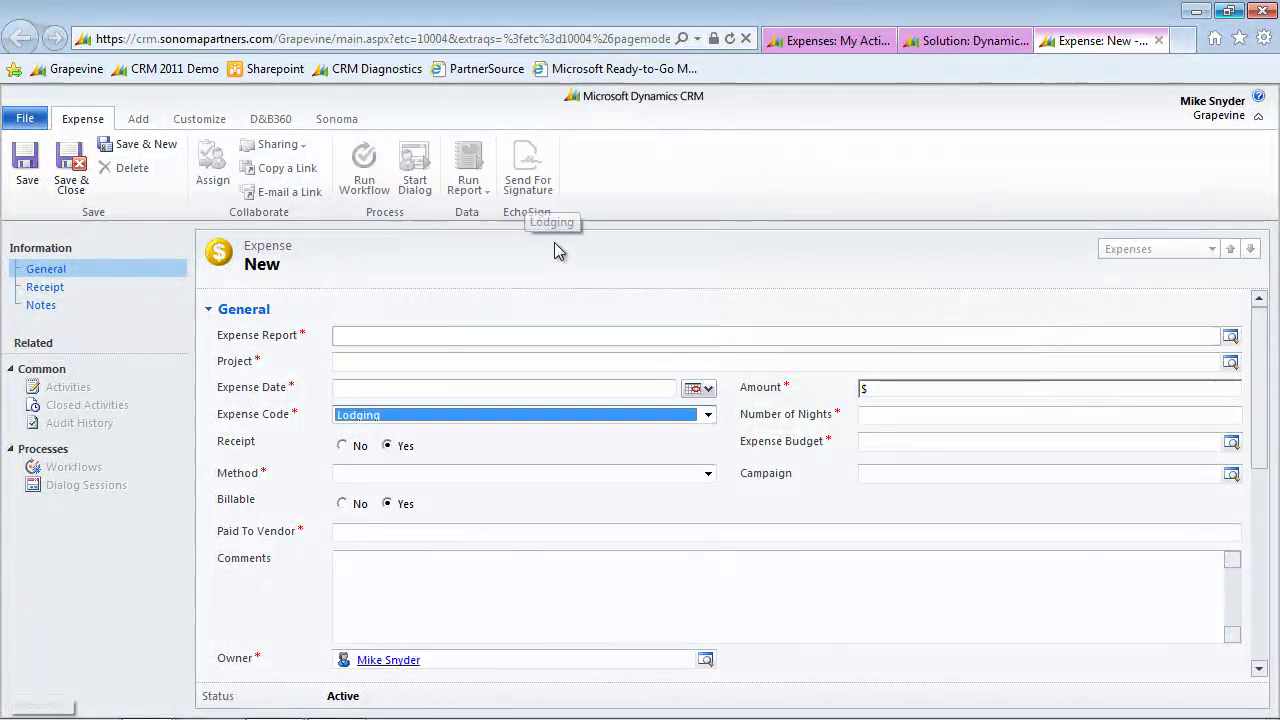
left_click(903, 415)
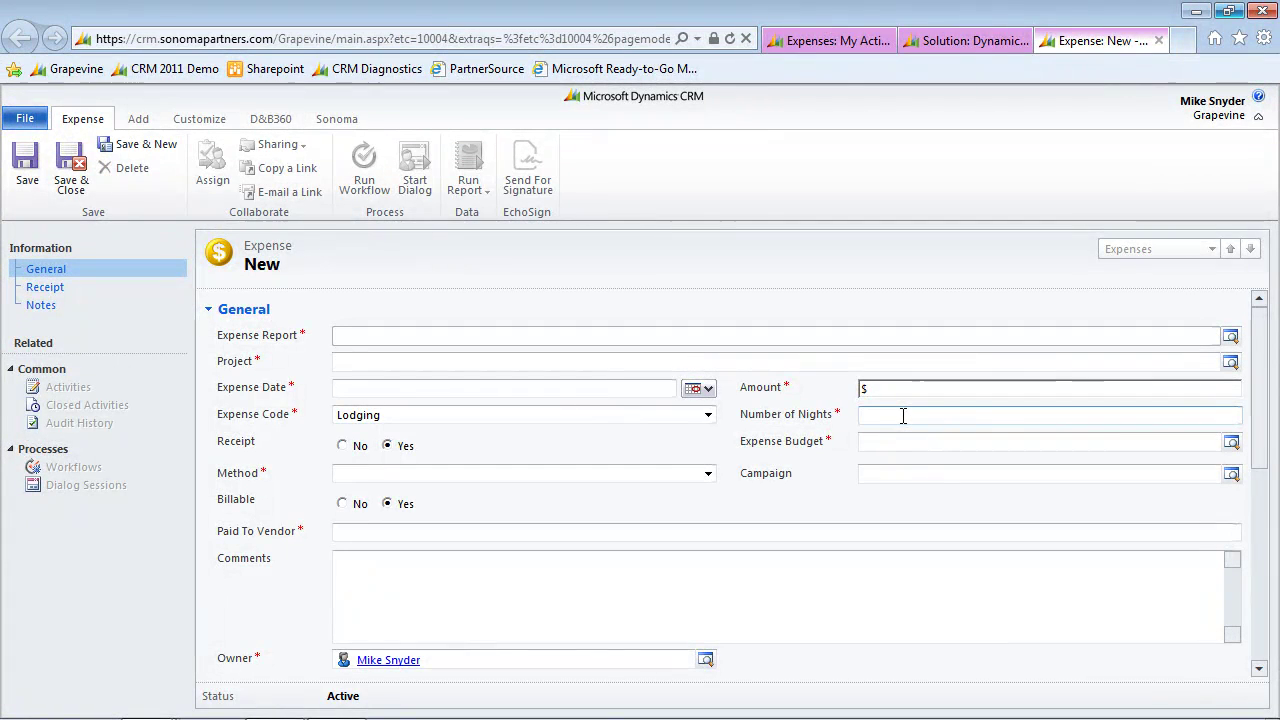
Enter 'mar' to set Expense Budget to Marketing, then open and close the Campaign lookup without choosing
left_click(908, 434)
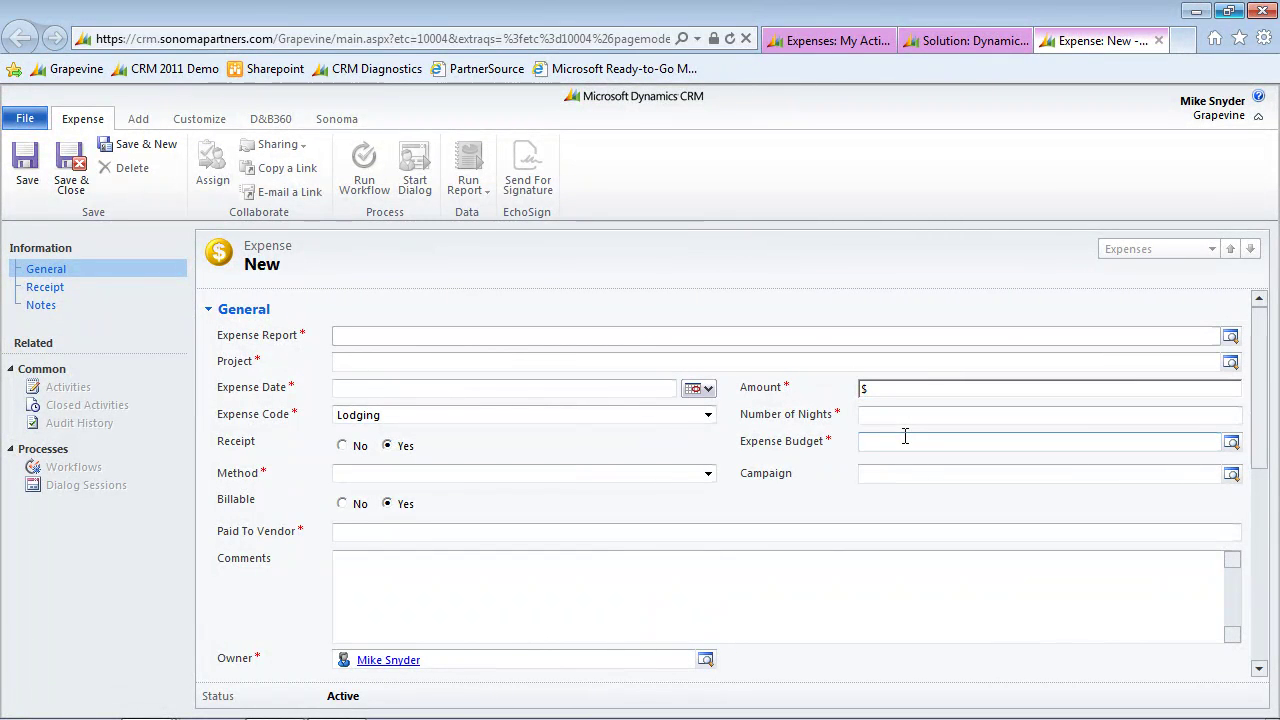
type("mark")
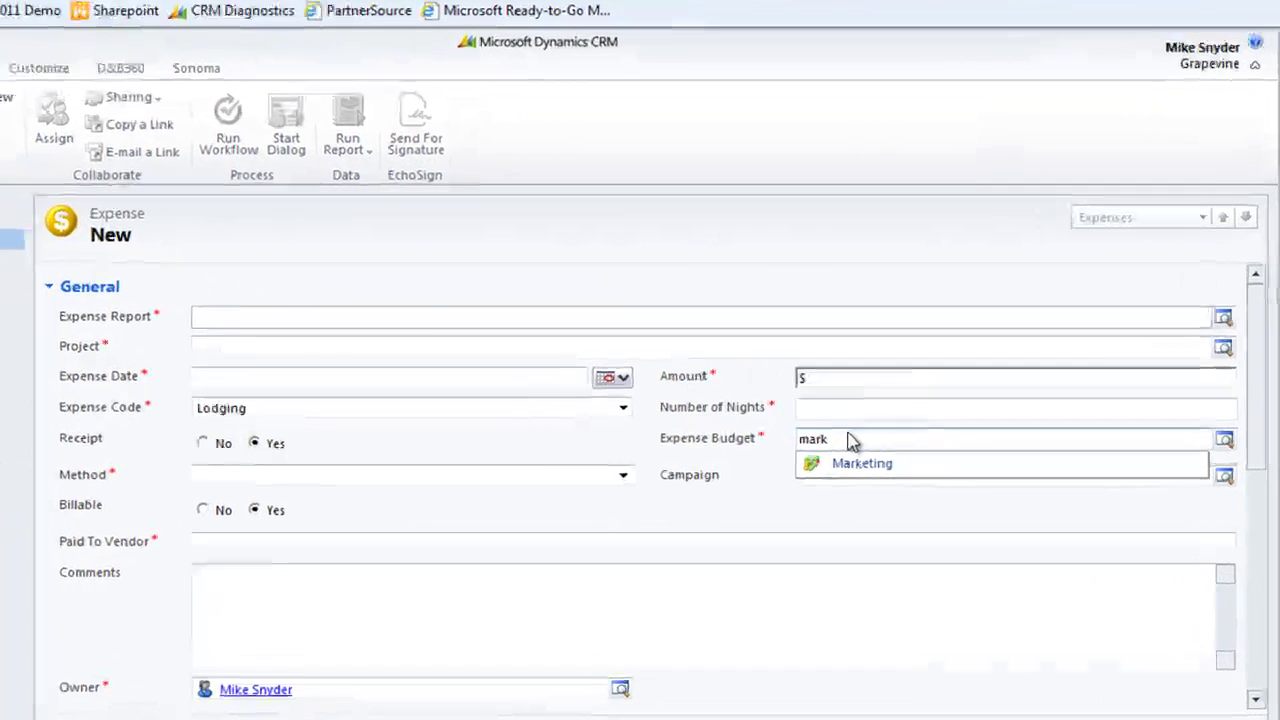
key("Down")
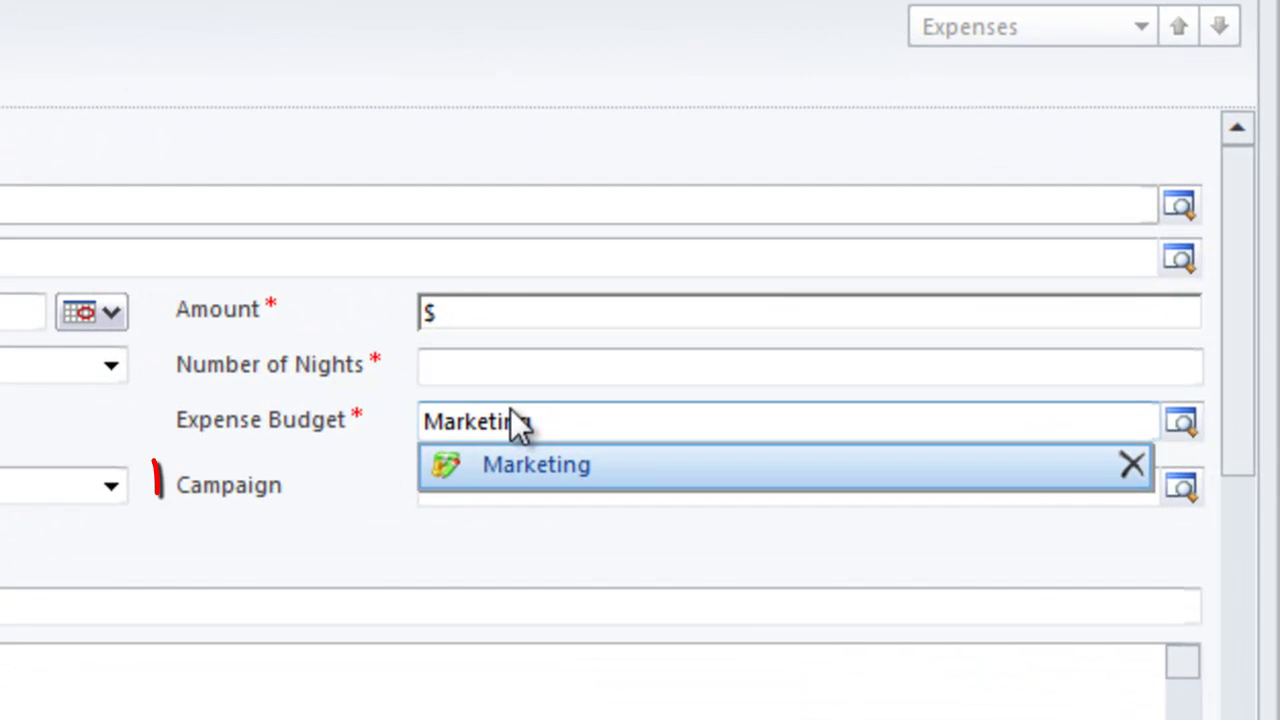
key("Tab")
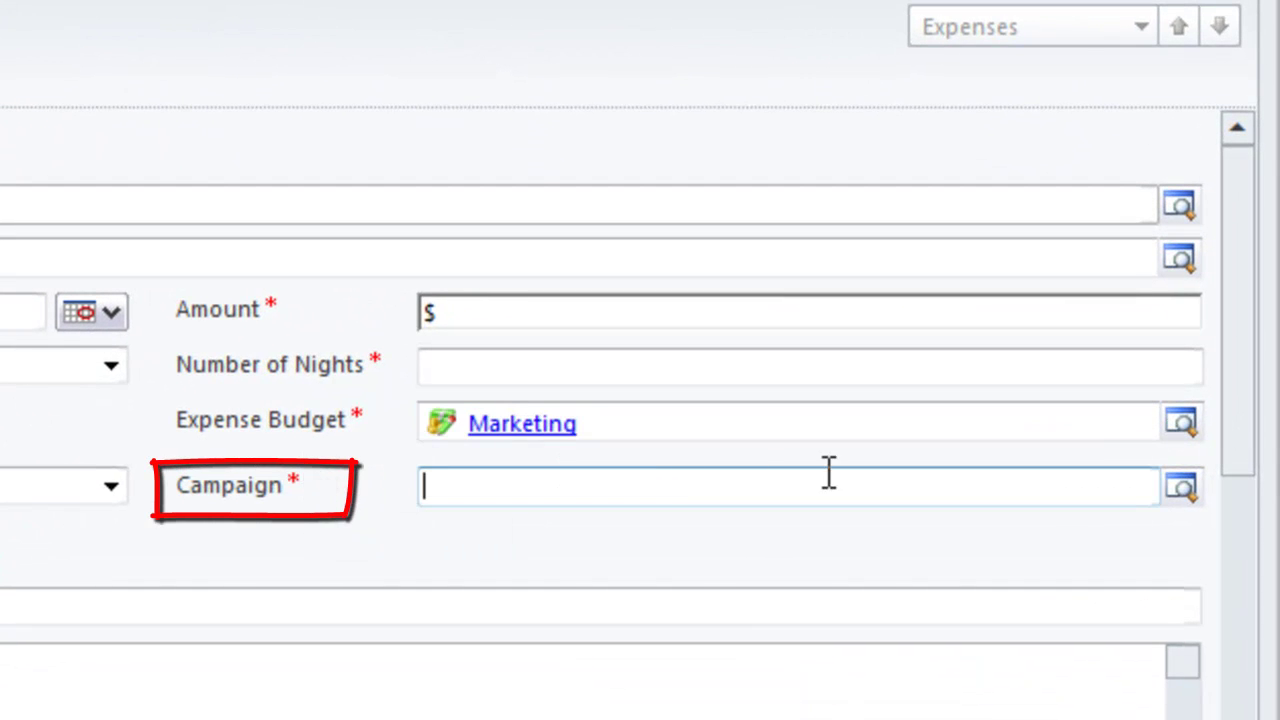
left_click(1182, 486)
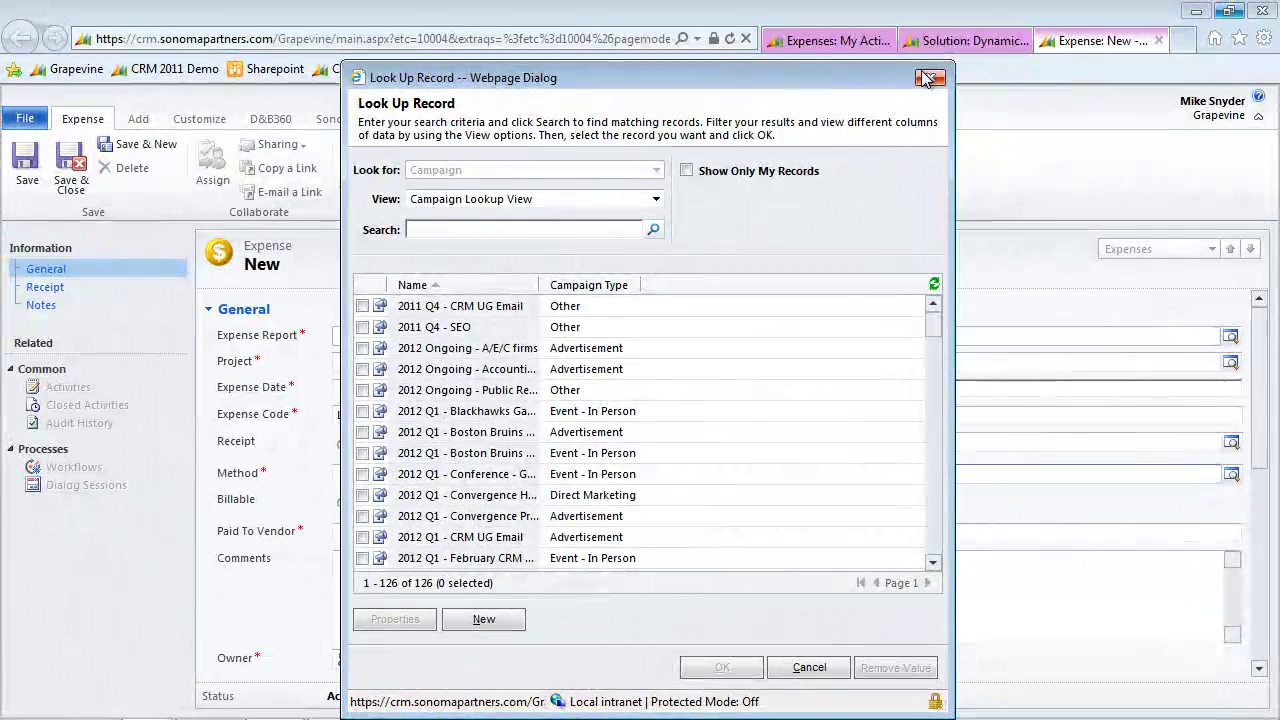
left_click(927, 79)
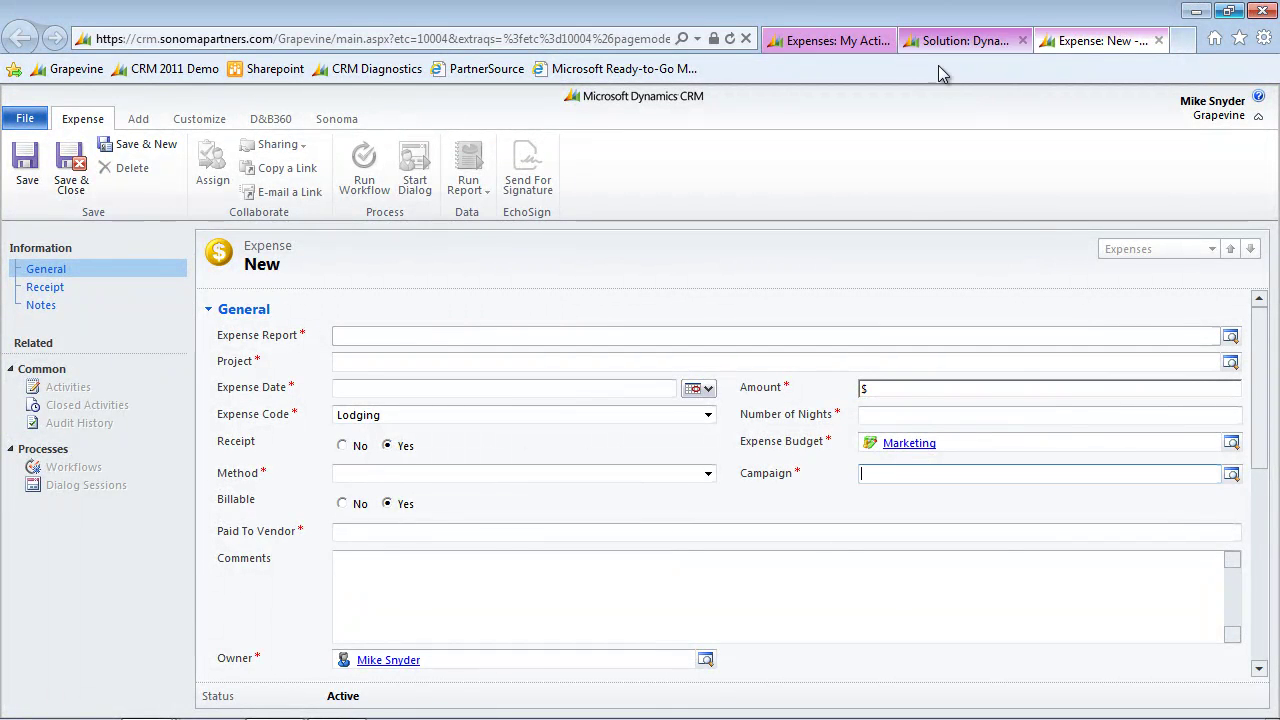
On the Dynamic Forms page, filter to Entities with DF Rules and expand Expense
left_click(942, 40)
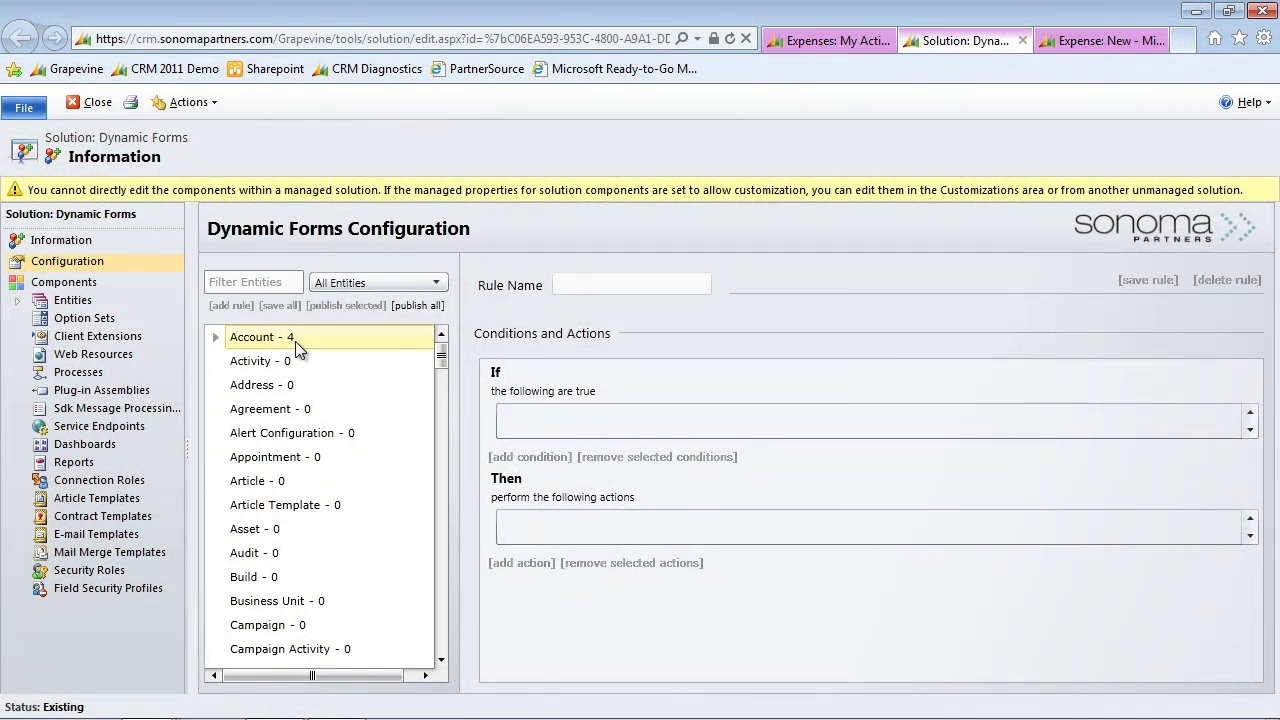
left_click_drag(437, 356, 439, 324)
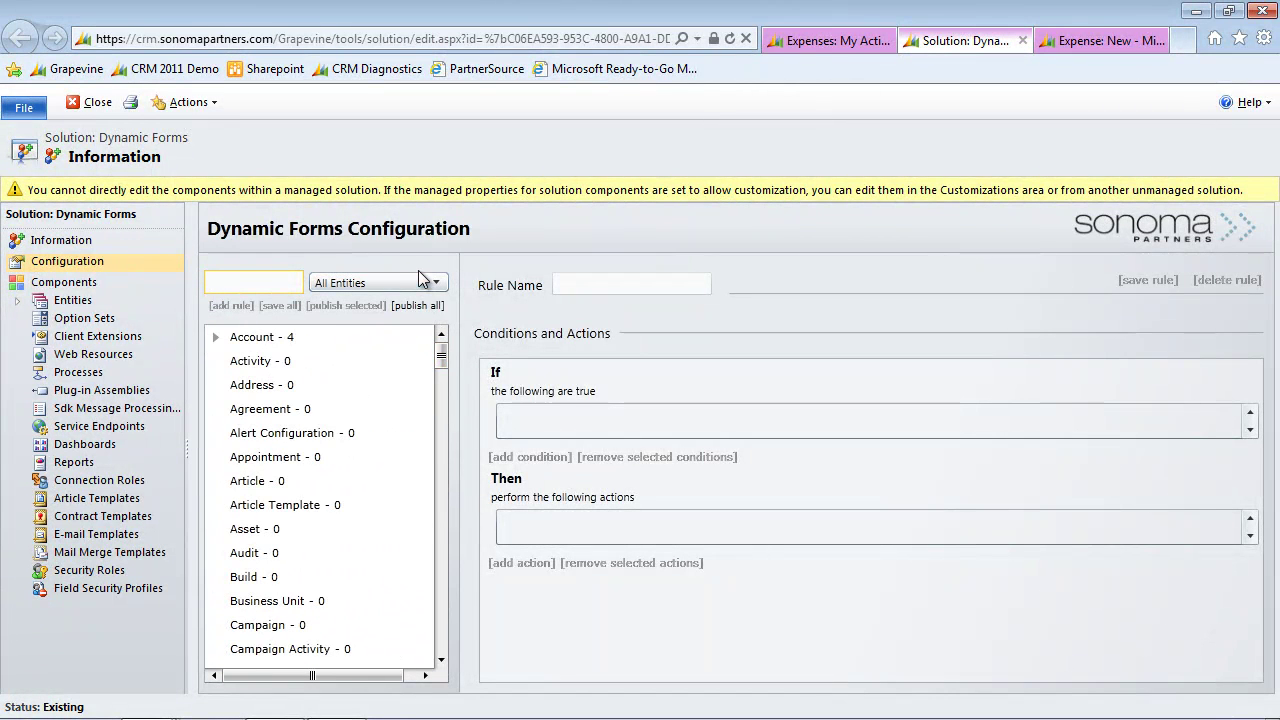
left_click(430, 283)
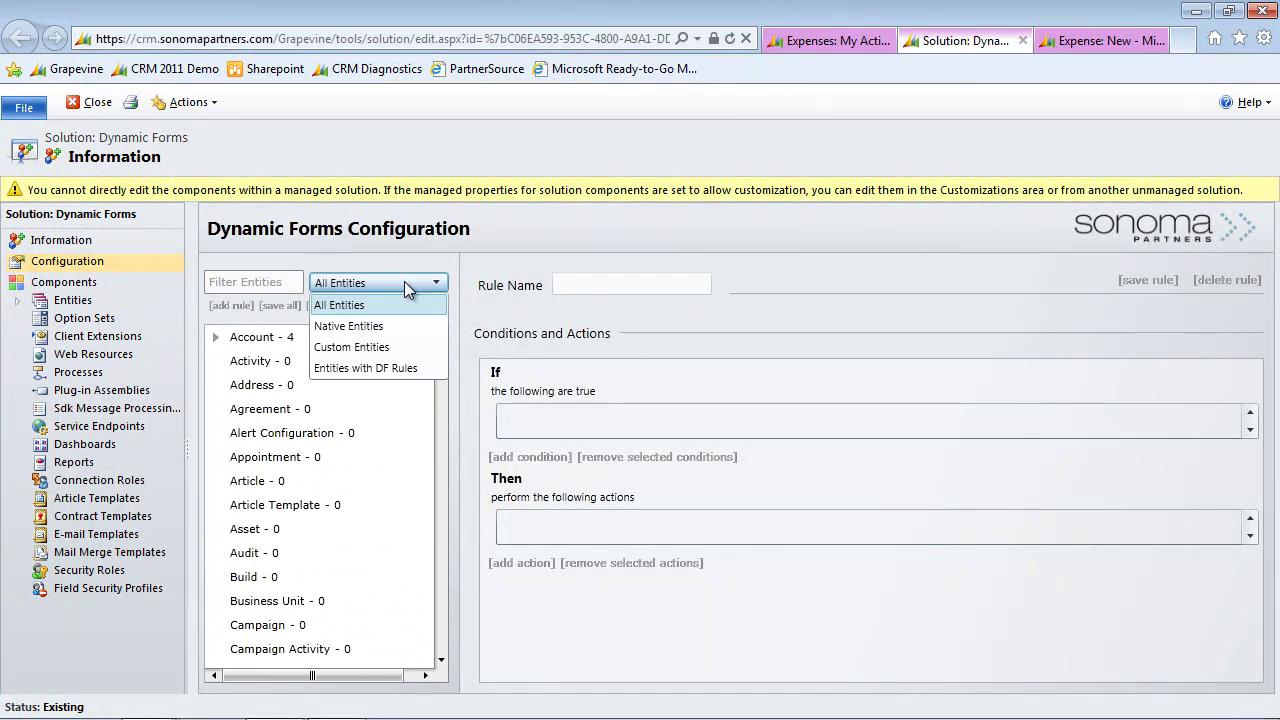
left_click(405, 369)
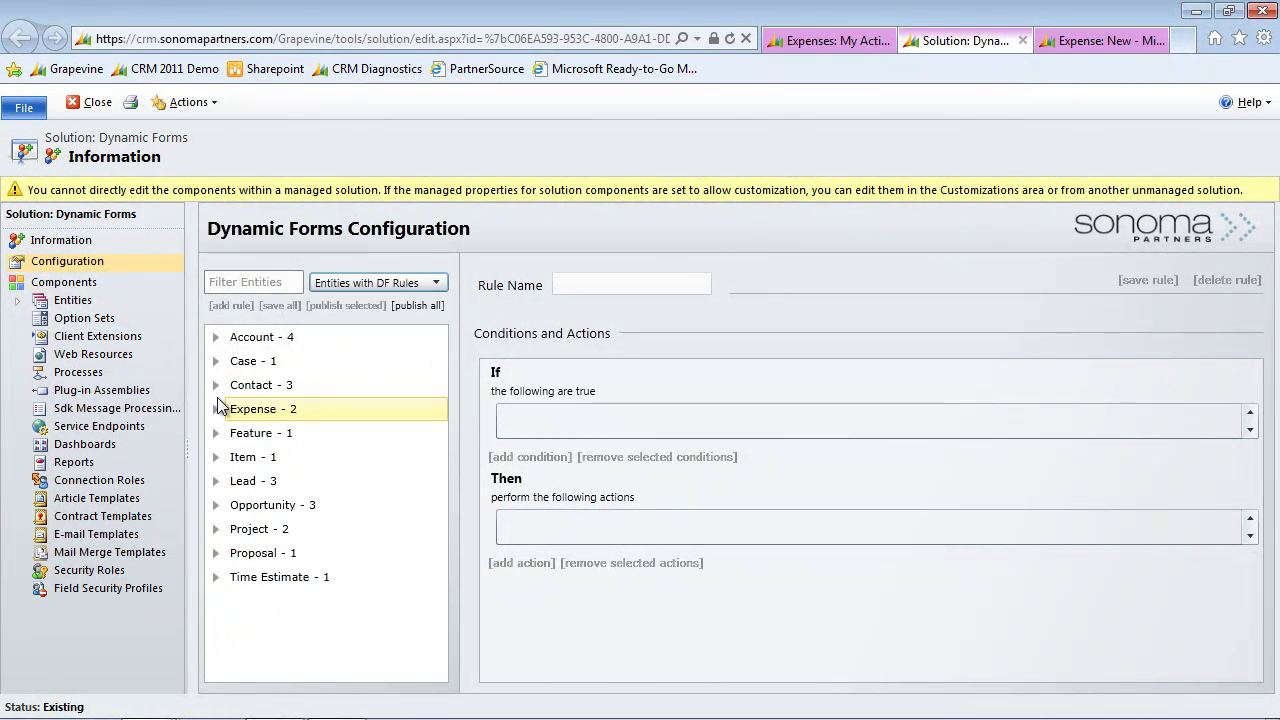
left_click(217, 410)
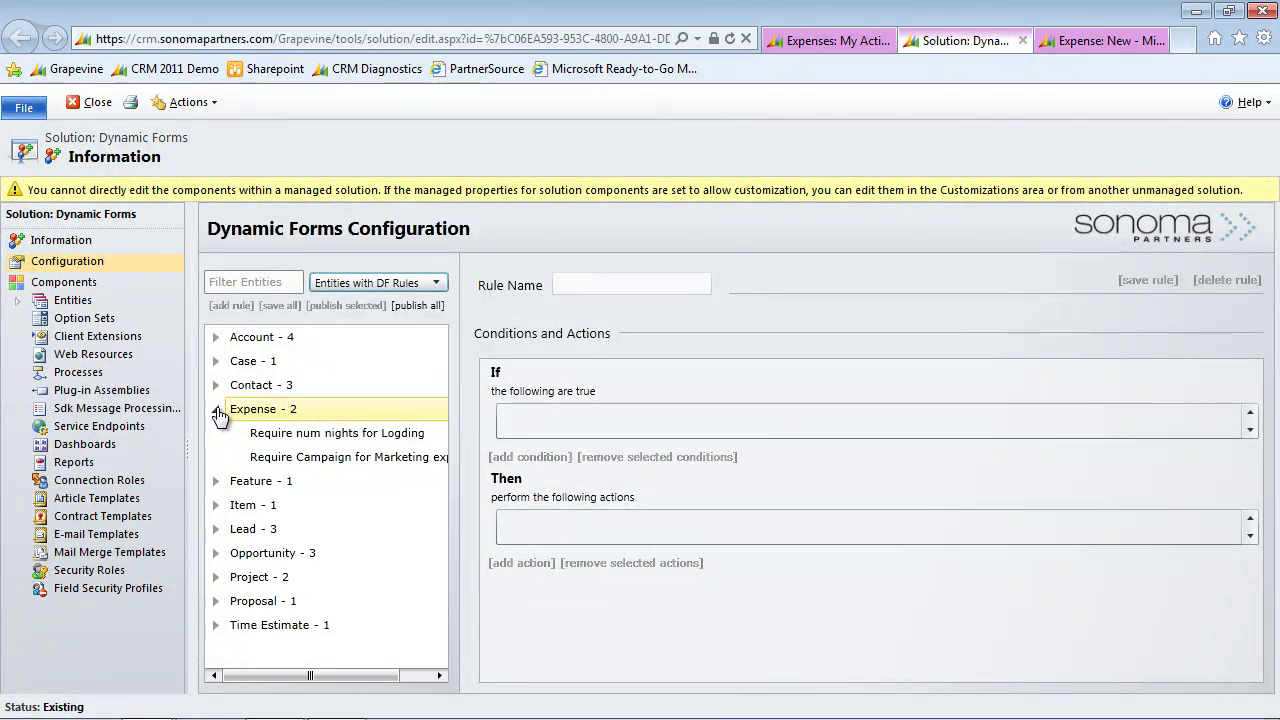
Open the 'Require num nights for Logding' rule and review the expense codes its condition matches
left_click(380, 440)
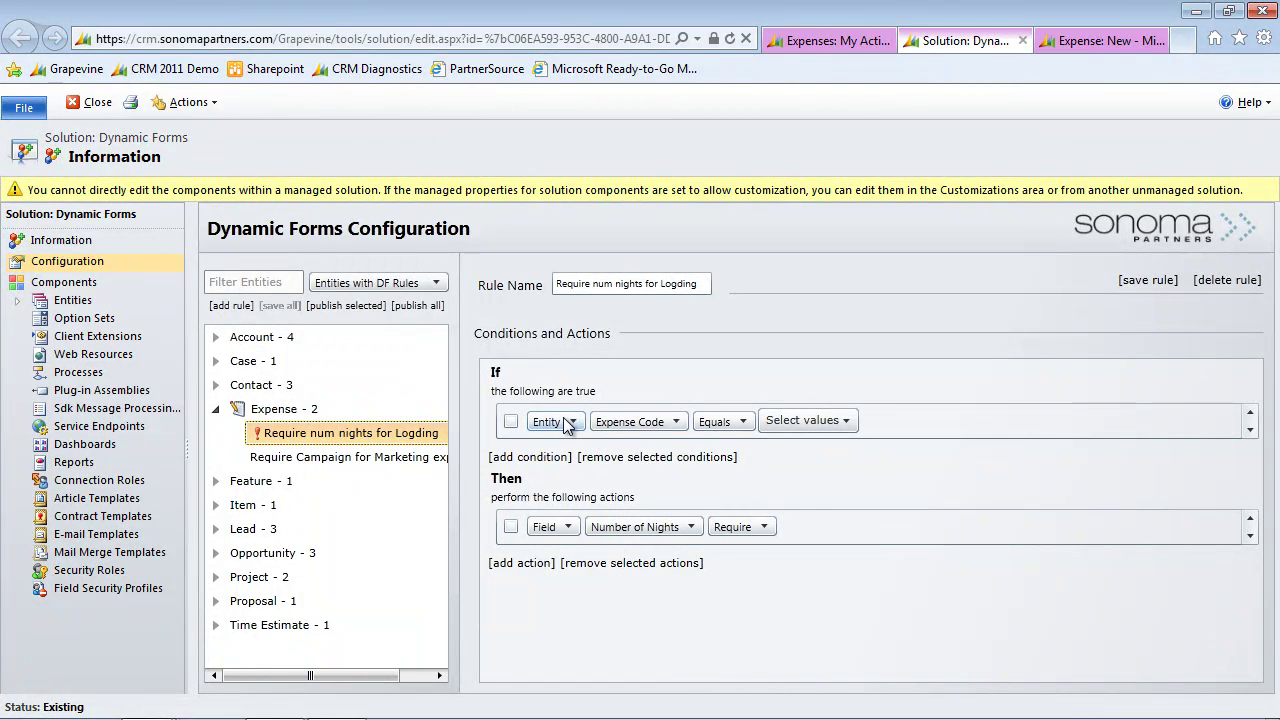
left_click(808, 422)
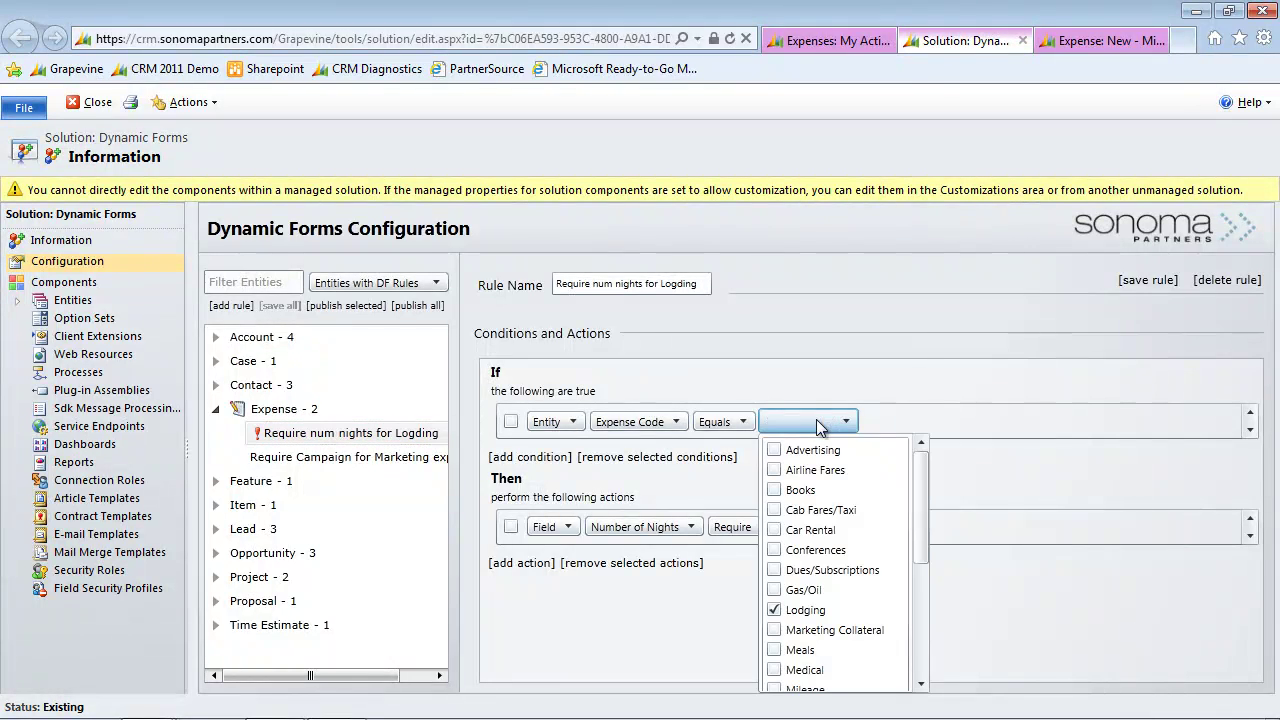
left_click(824, 612)
left_click(957, 409)
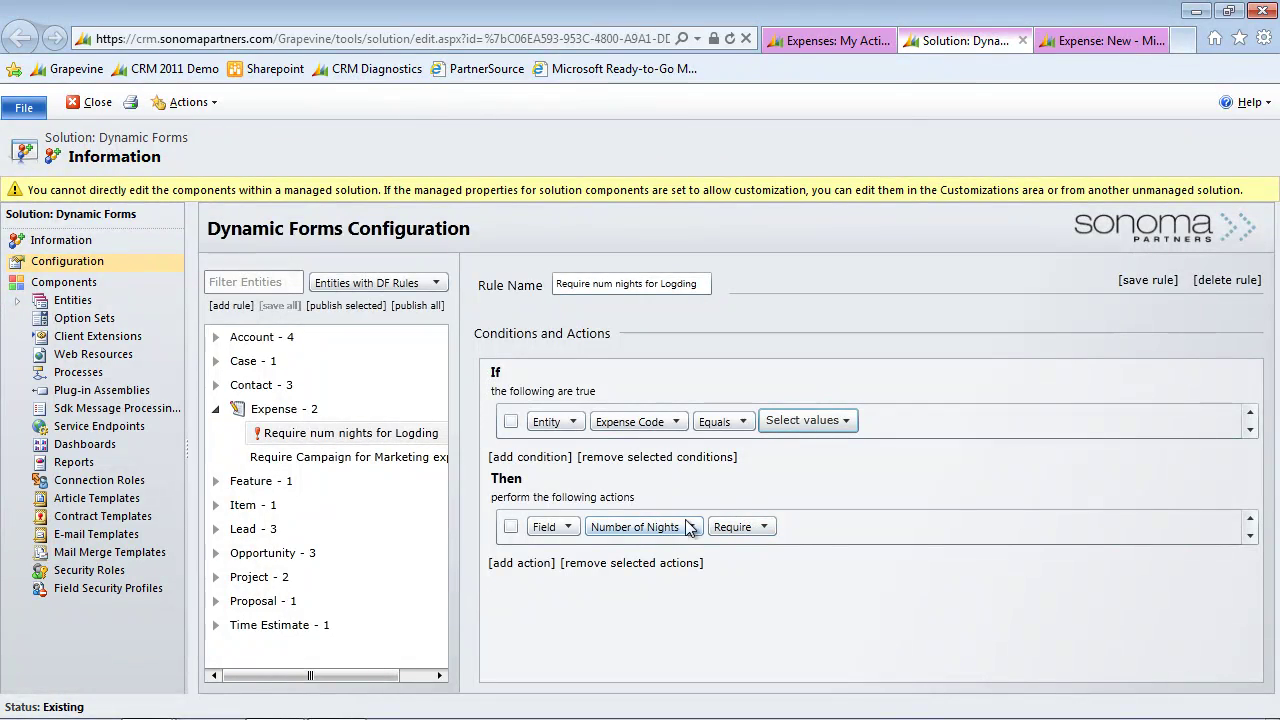
Add a second action, trying Section types, then a Field action targeting Expense
left_click(530, 563)
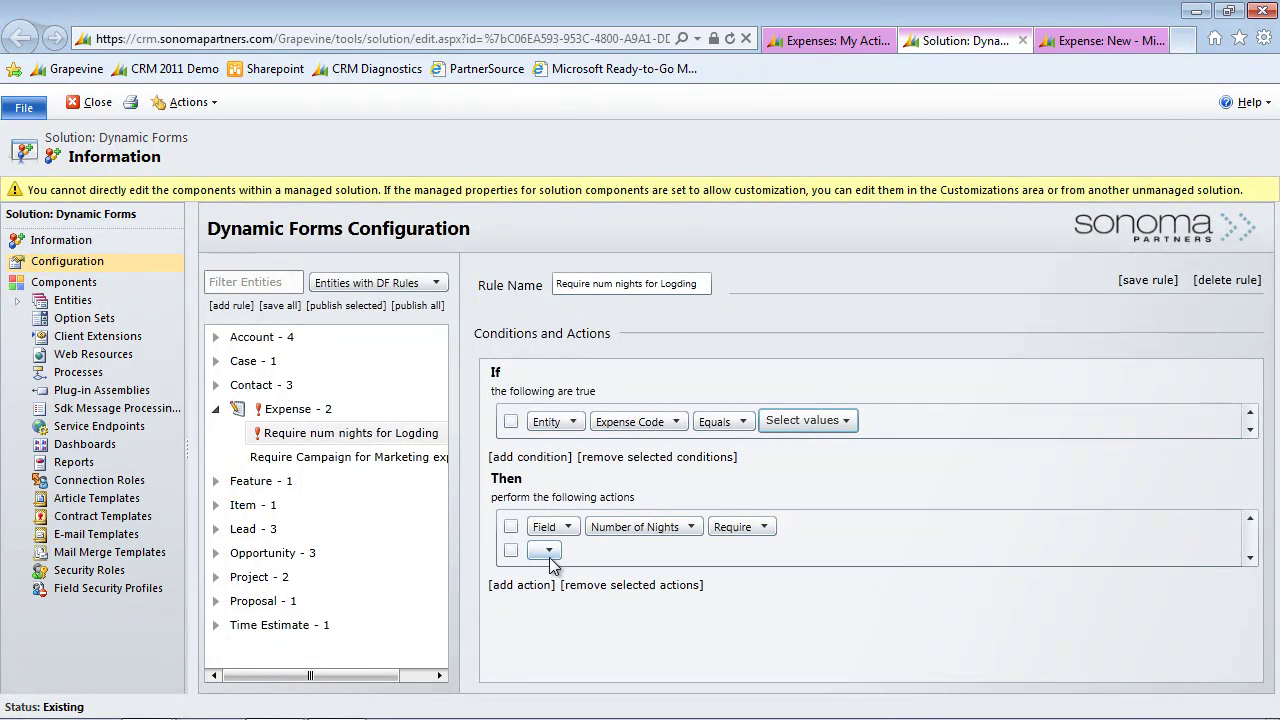
left_click(548, 550)
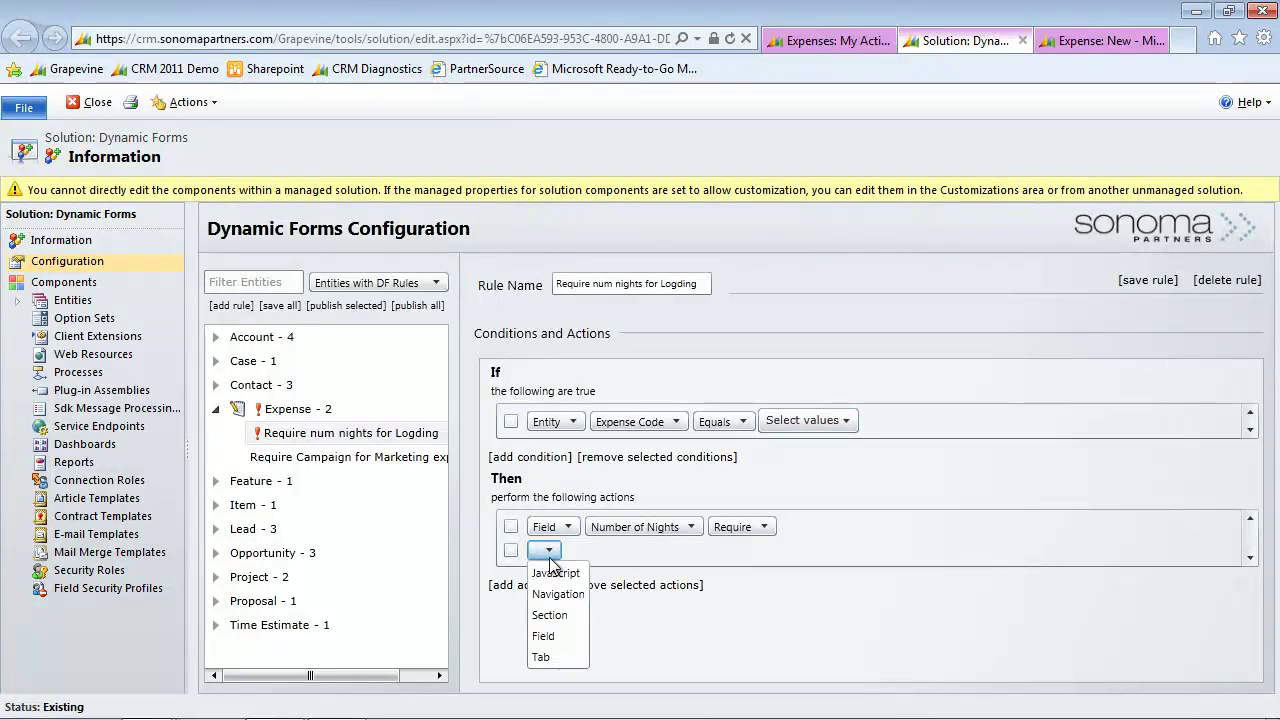
left_click(567, 615)
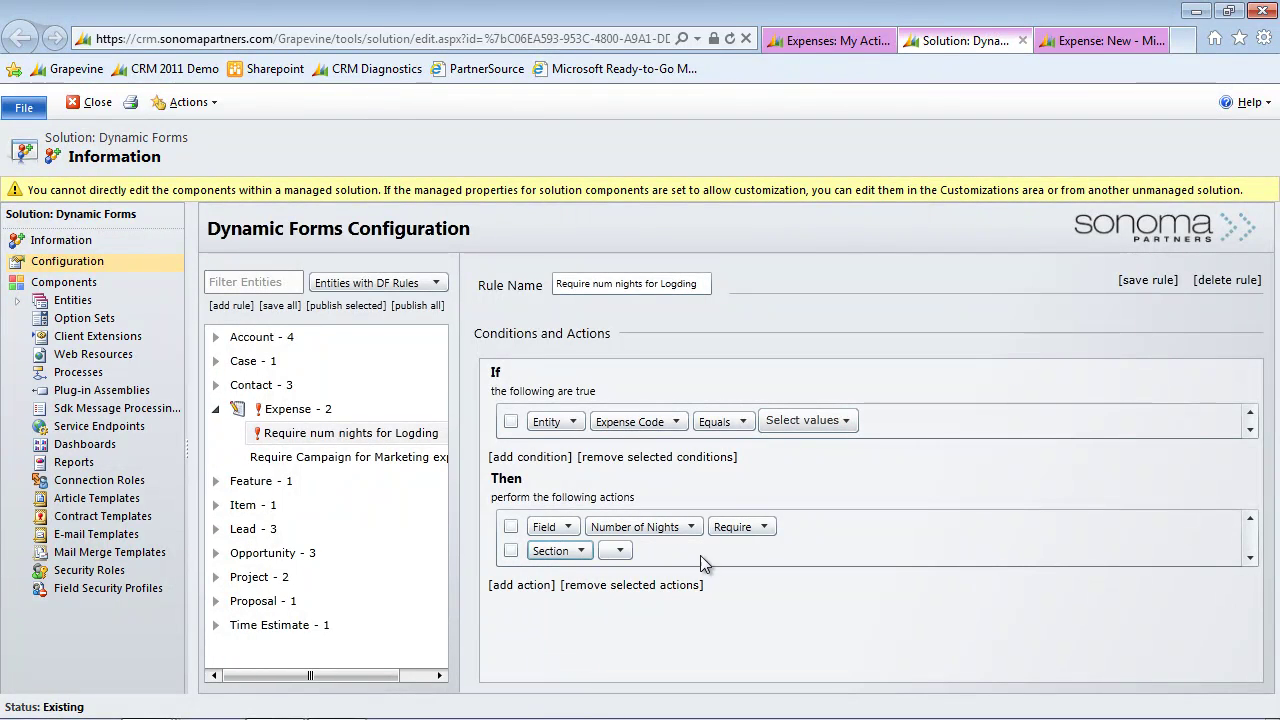
left_click(615, 550)
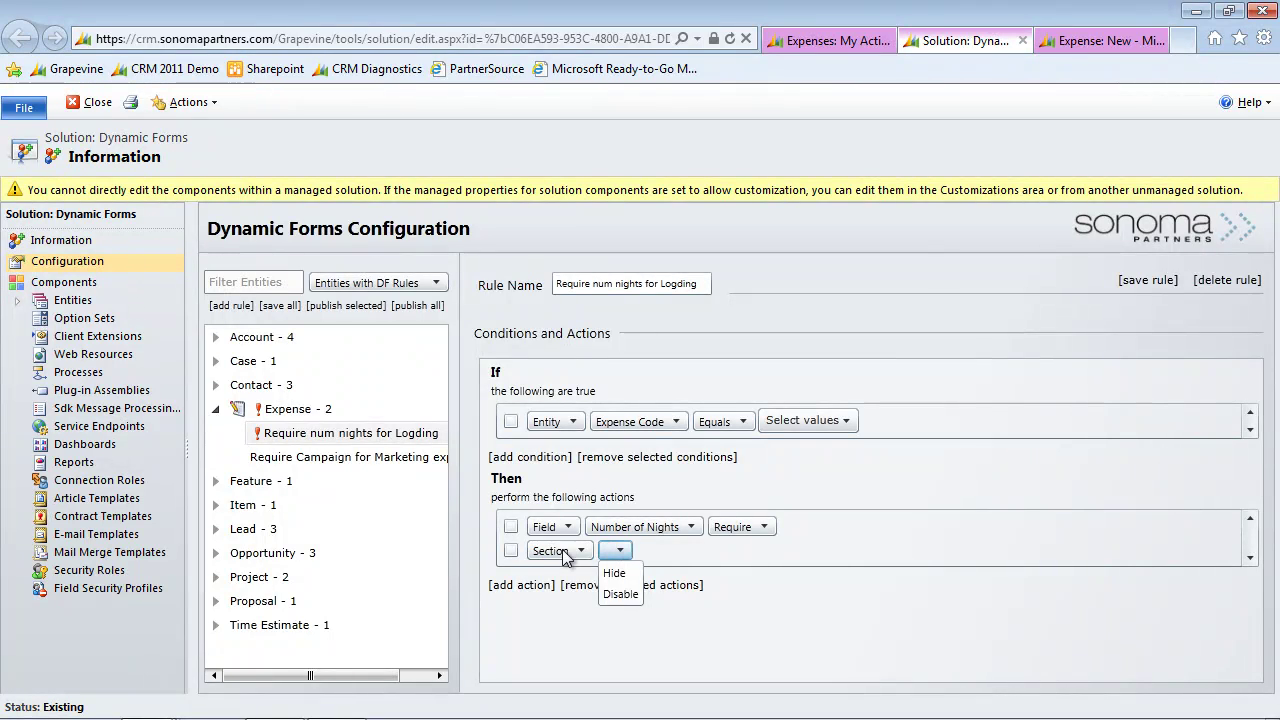
left_click(568, 551)
left_click(568, 551)
left_click(553, 637)
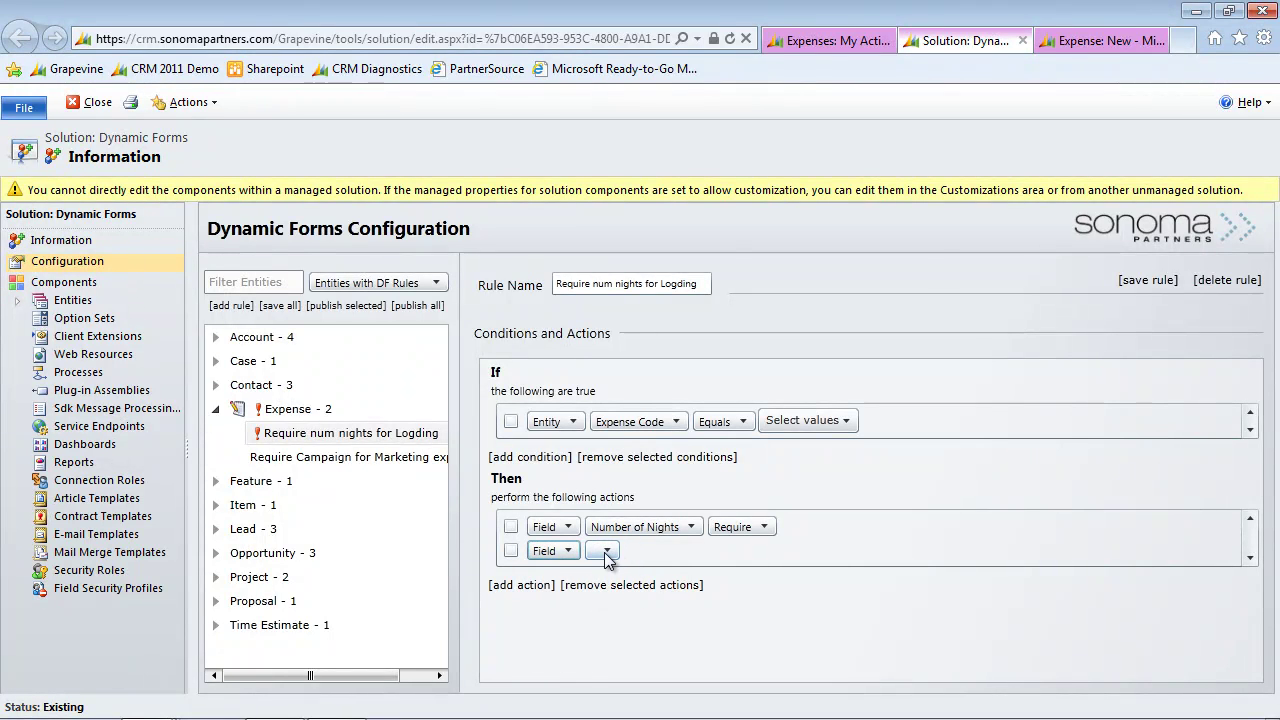
left_click(606, 551)
left_click(612, 481)
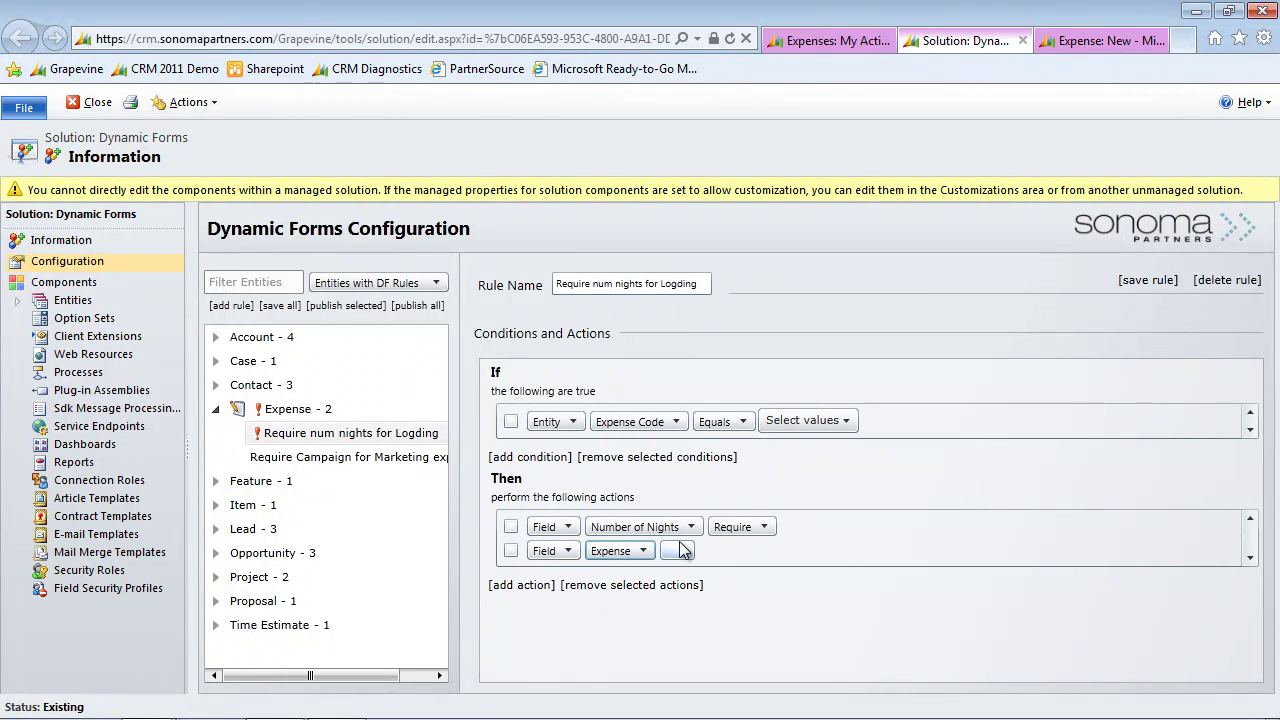
left_click(681, 551)
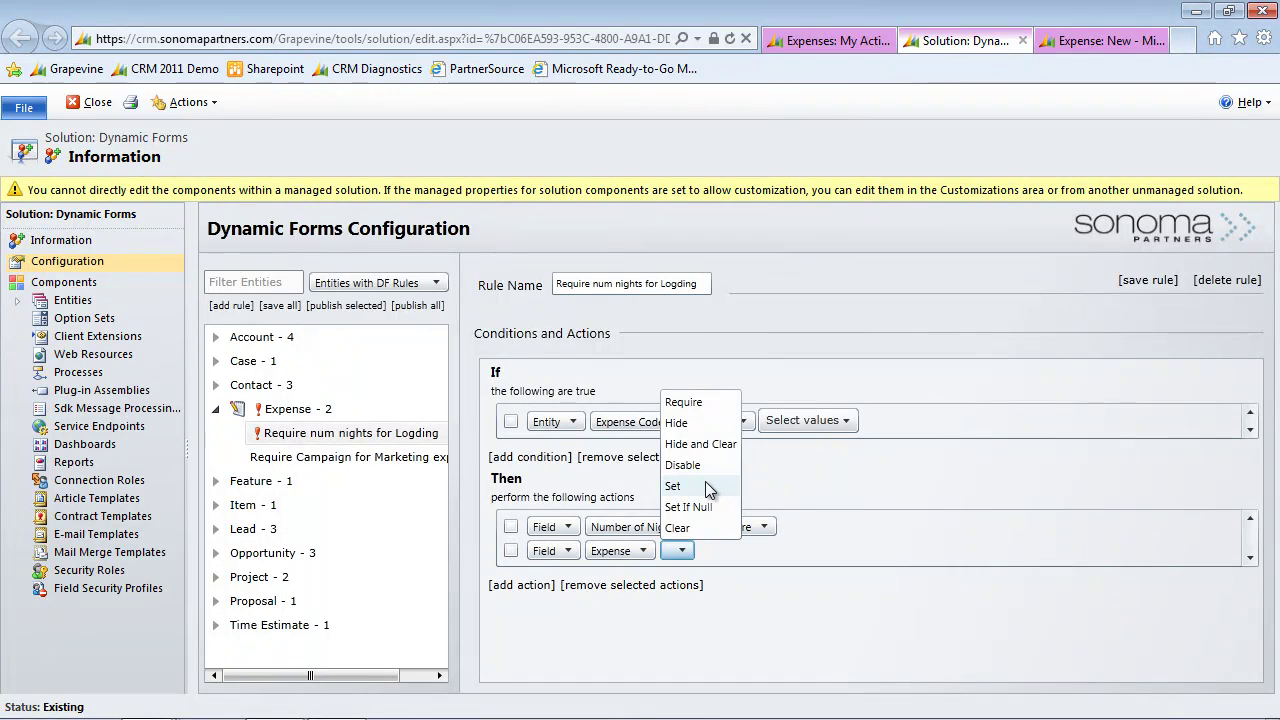
left_click(546, 554)
Try a Tab target for the second action, then switch it to Navigation with Hide
left_click(547, 555)
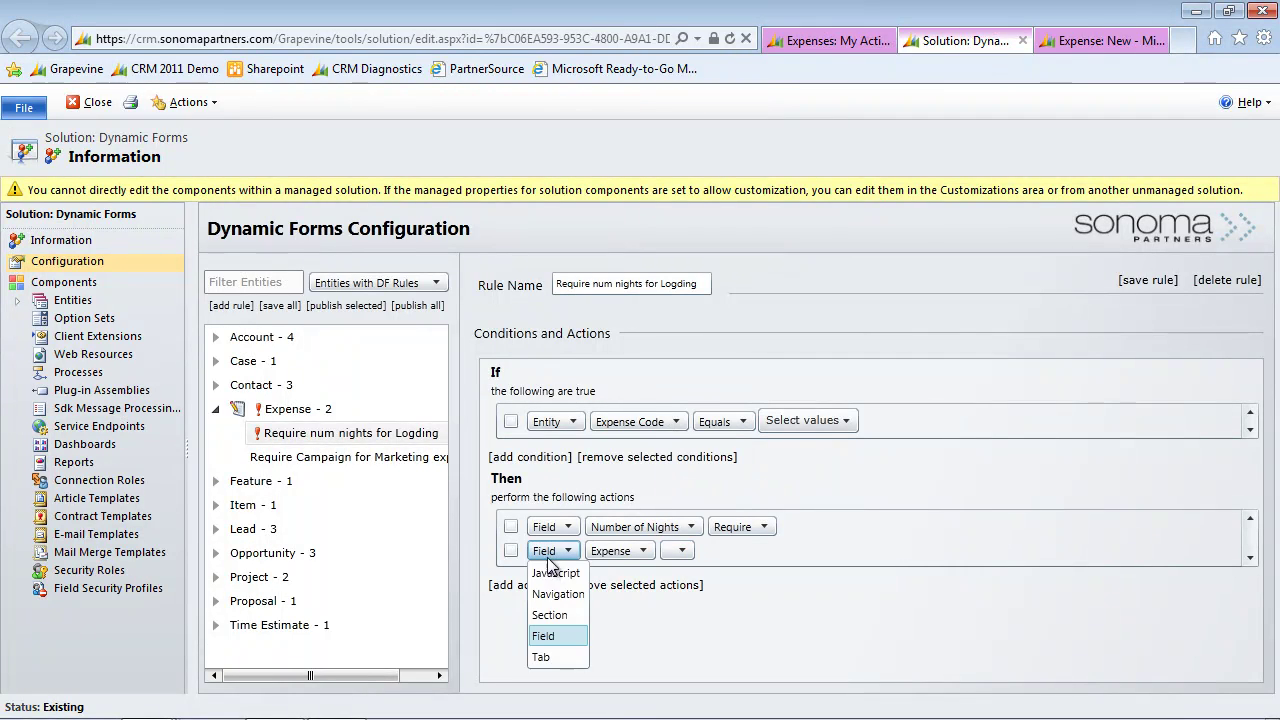
left_click(541, 657)
left_click(601, 551)
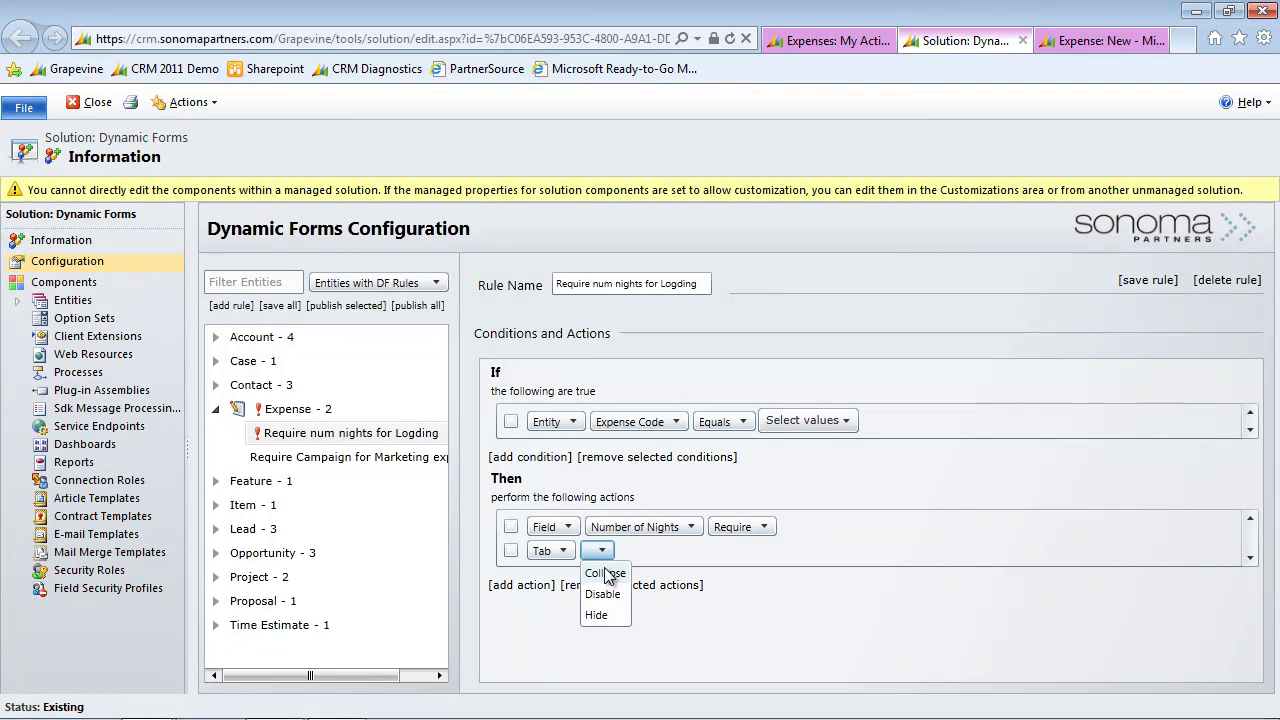
left_click(553, 552)
left_click(553, 552)
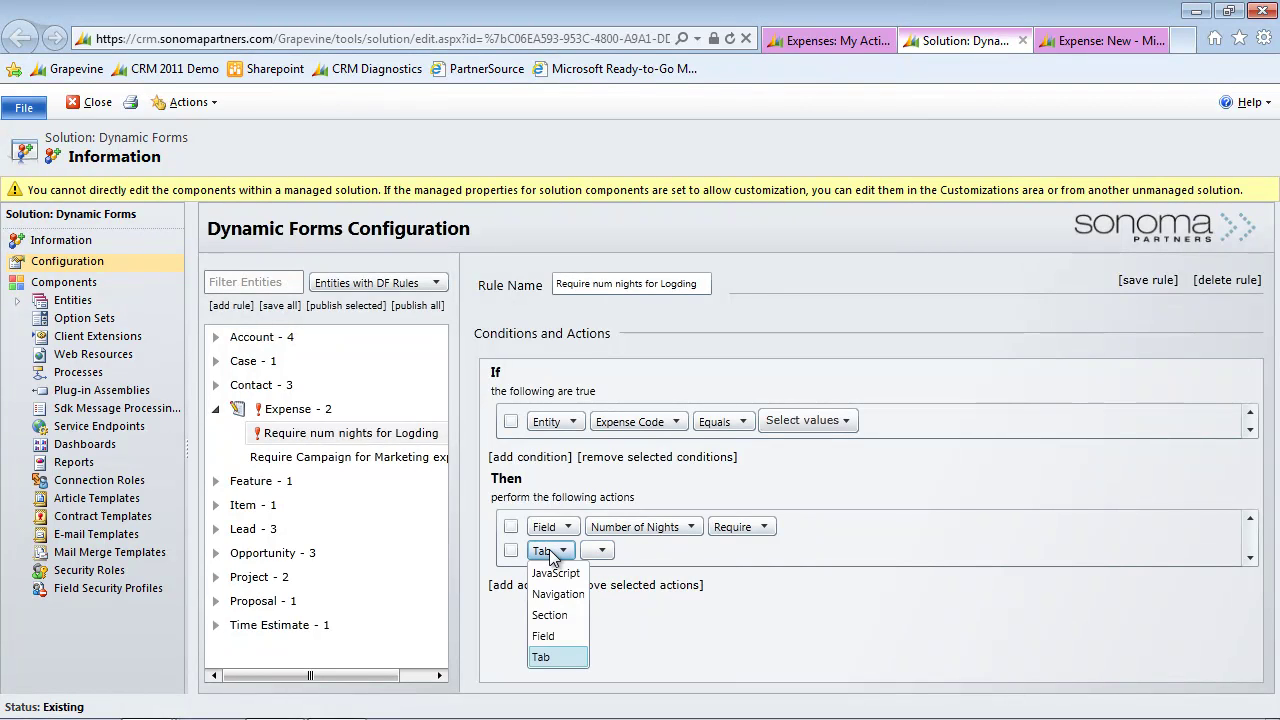
left_click(553, 595)
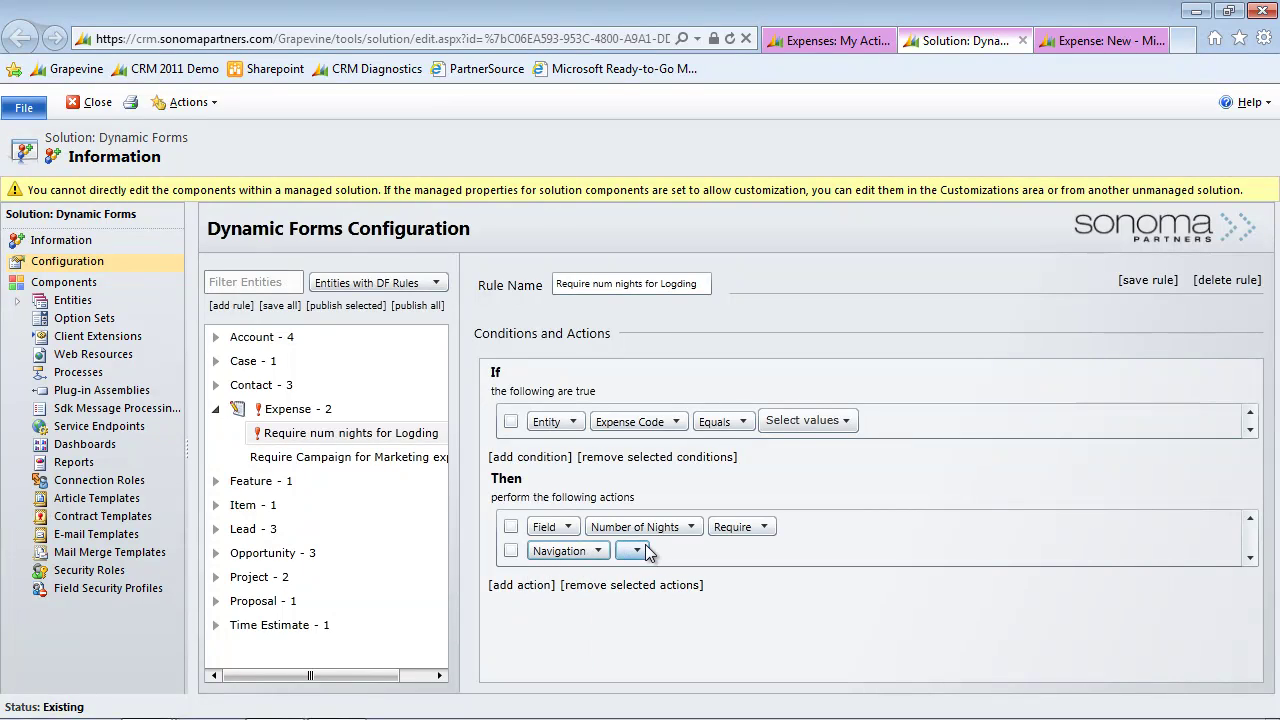
left_click(640, 551)
left_click(631, 573)
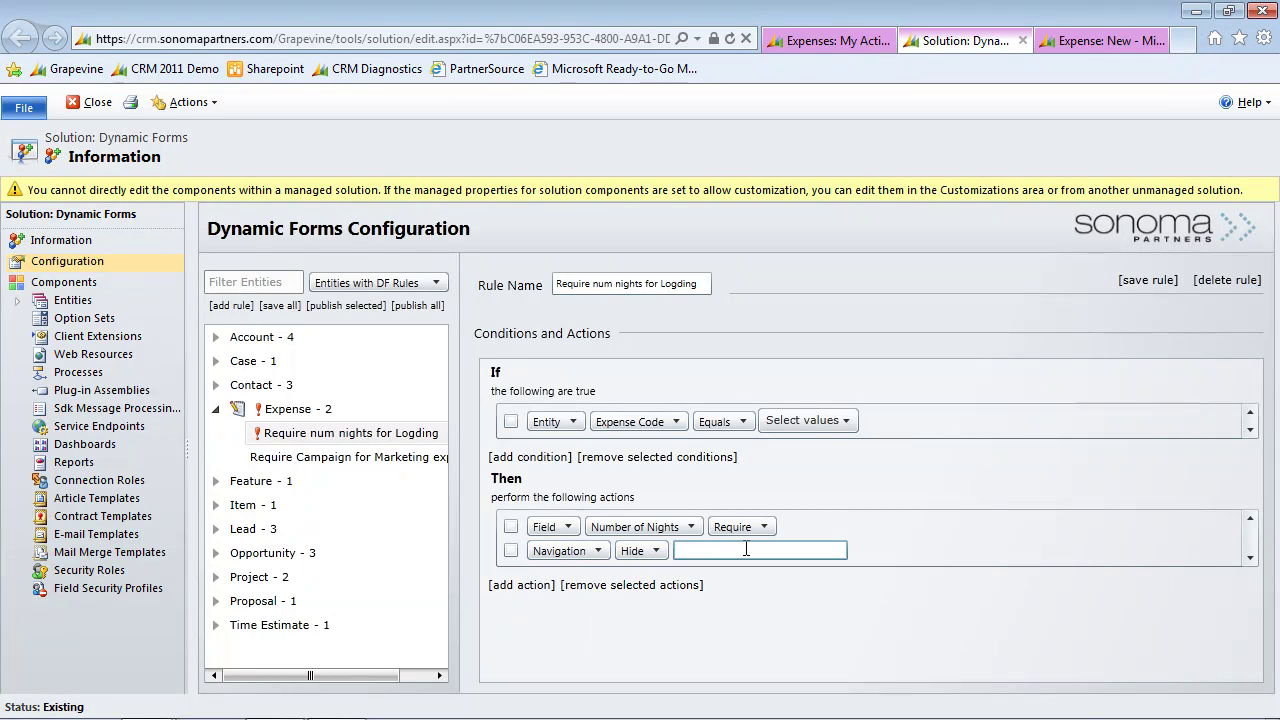
Change the second action to JavaScript, Execute JavaScript Function, and focus the function name box
left_click(565, 551)
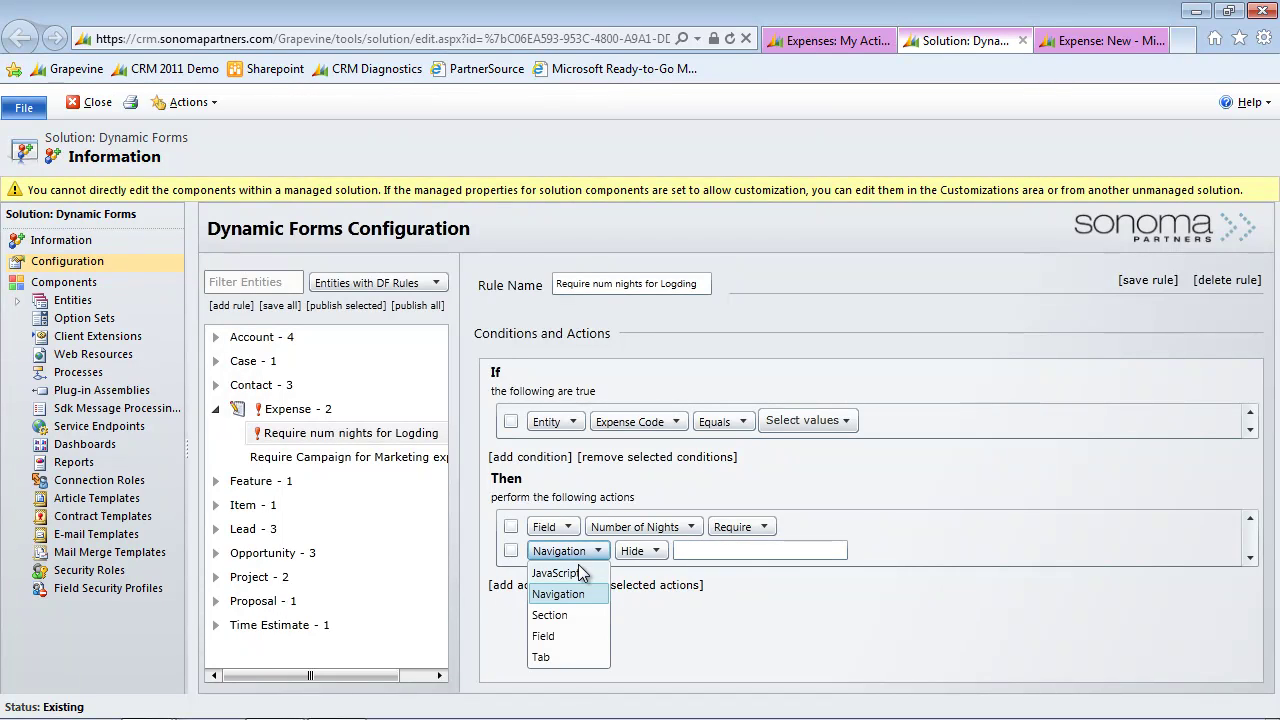
left_click(556, 573)
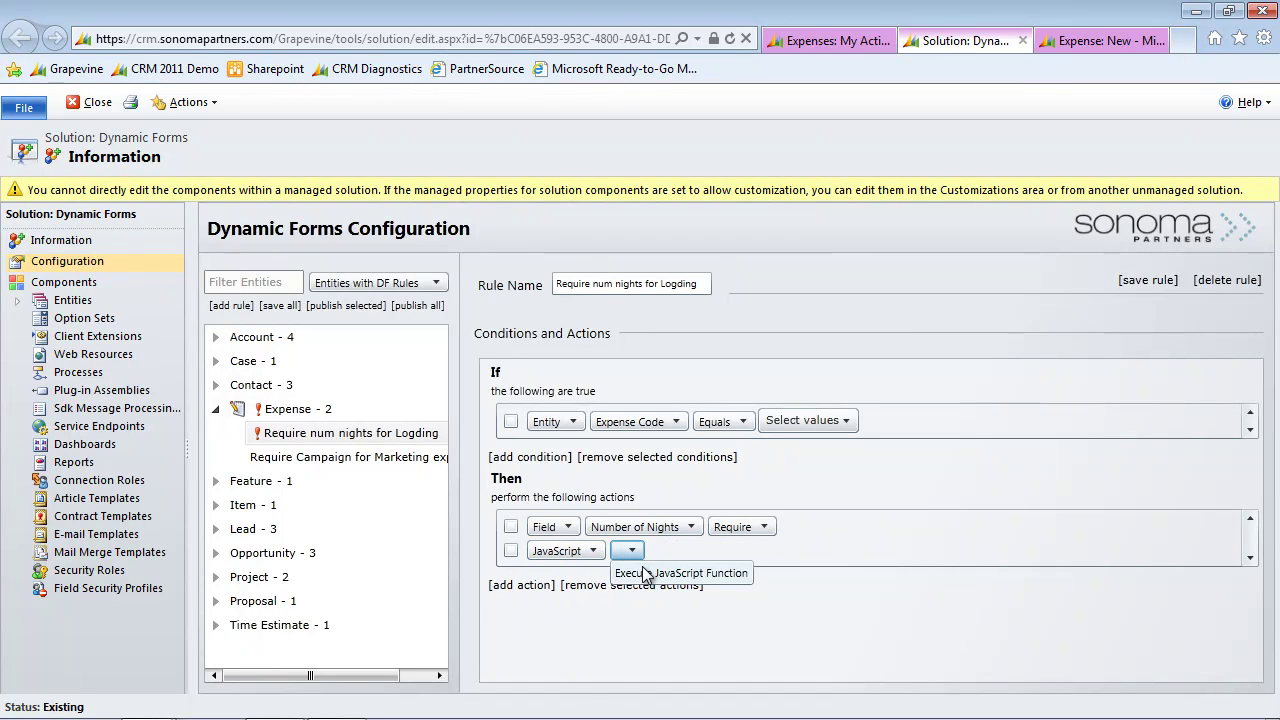
left_click(645, 573)
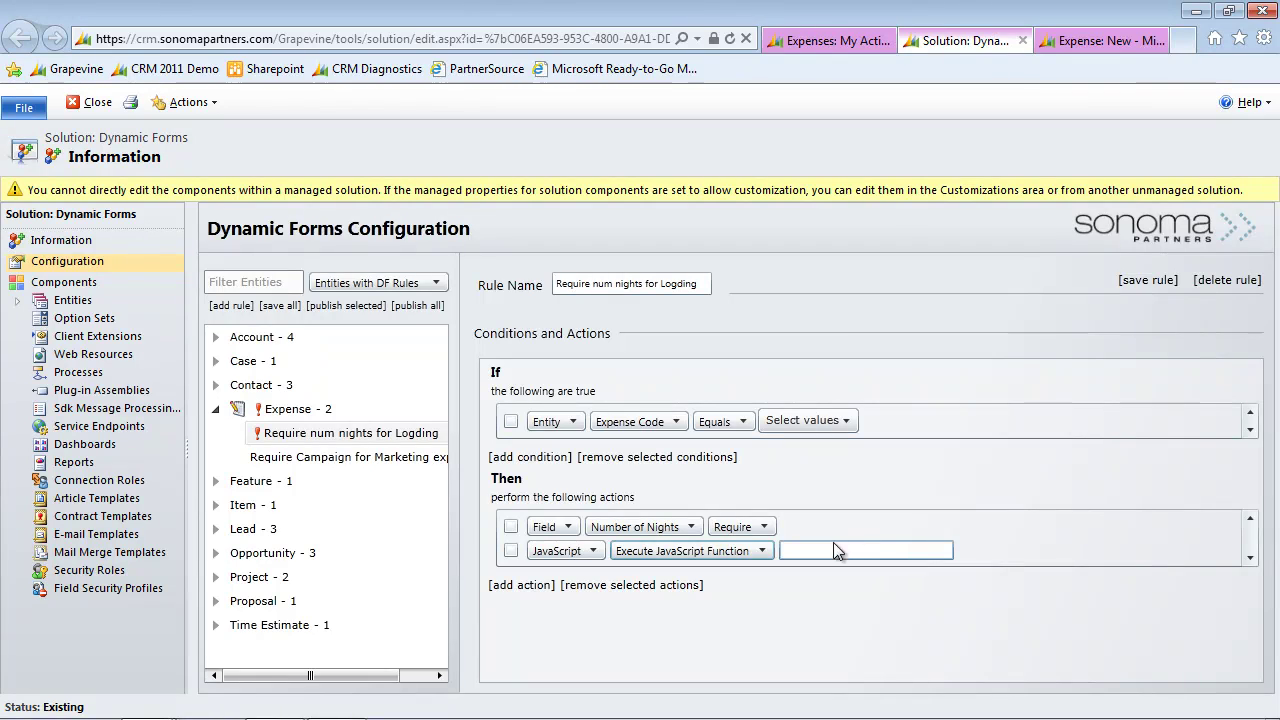
left_click(830, 548)
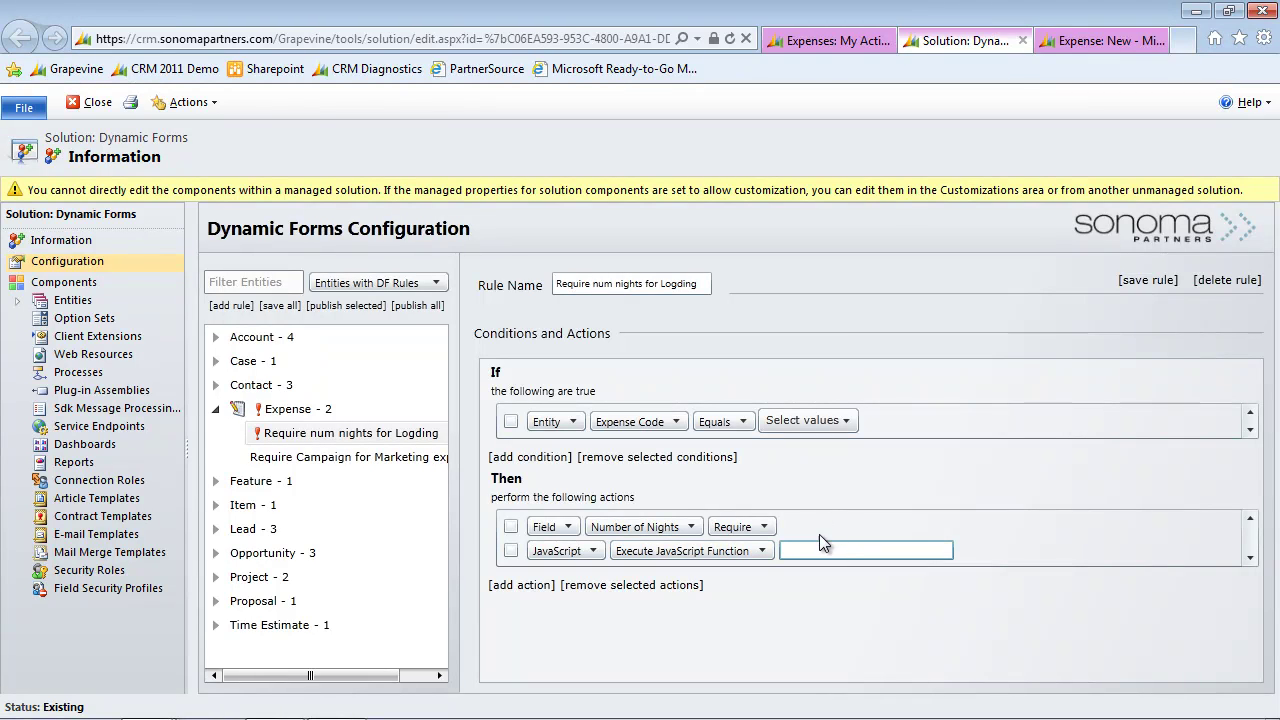
Add a second condition and try Form and Related Entity as its source
left_click(530, 457)
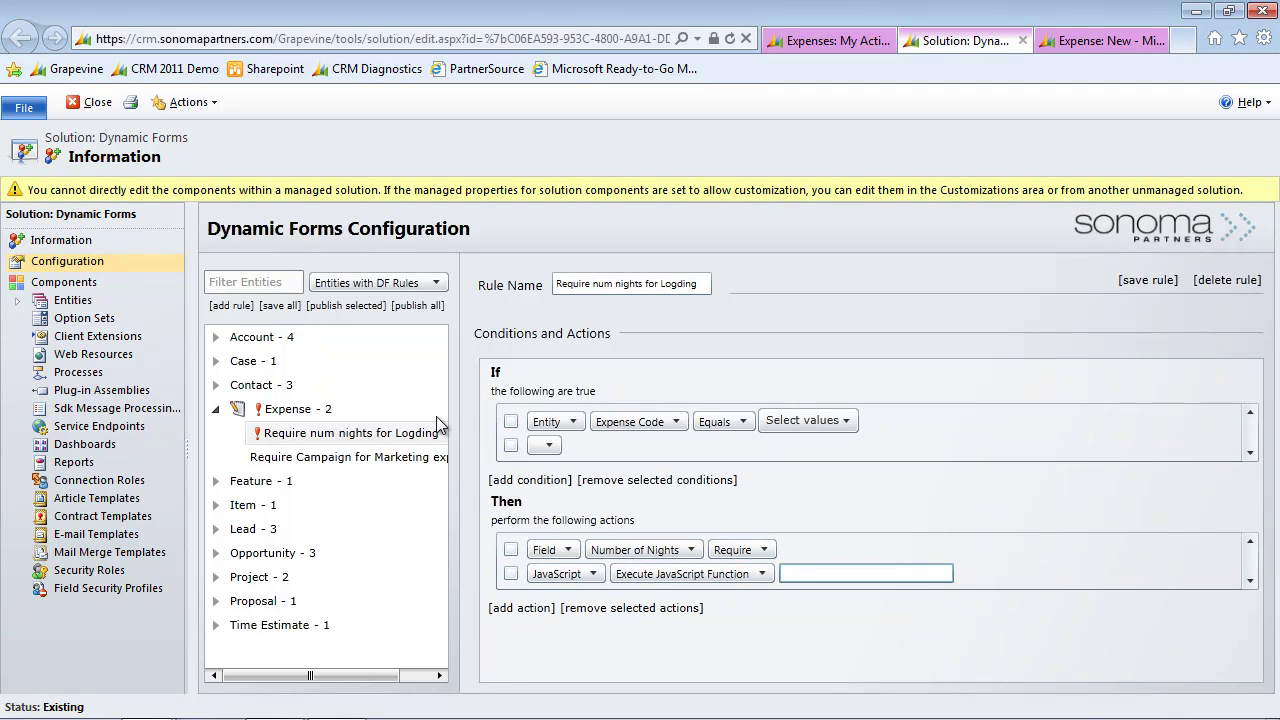
left_click(547, 445)
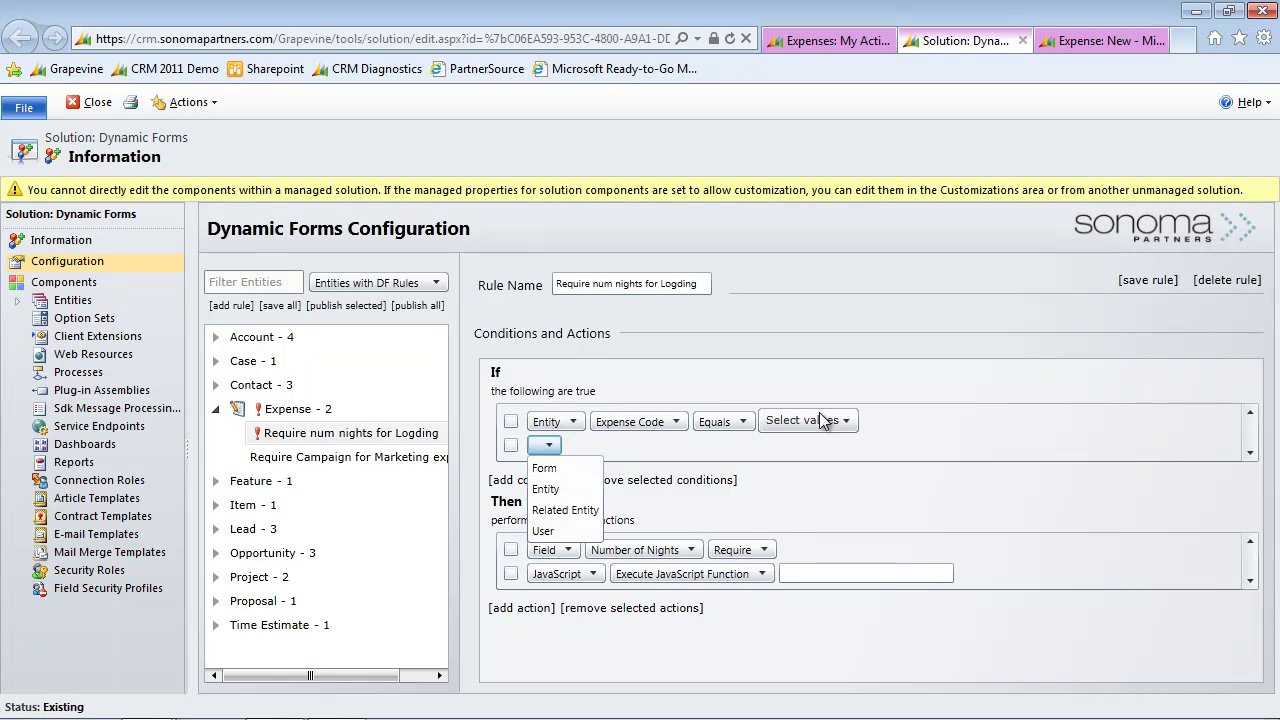
left_click(566, 469)
left_click(608, 446)
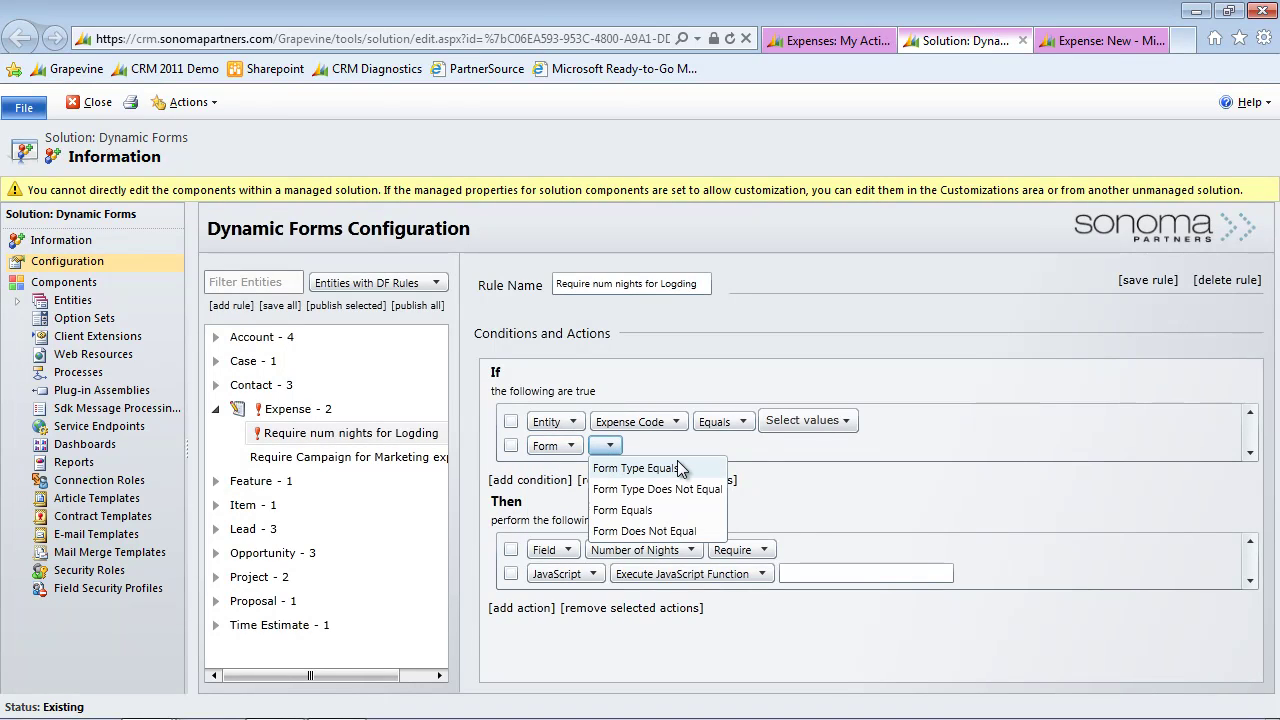
left_click(549, 449)
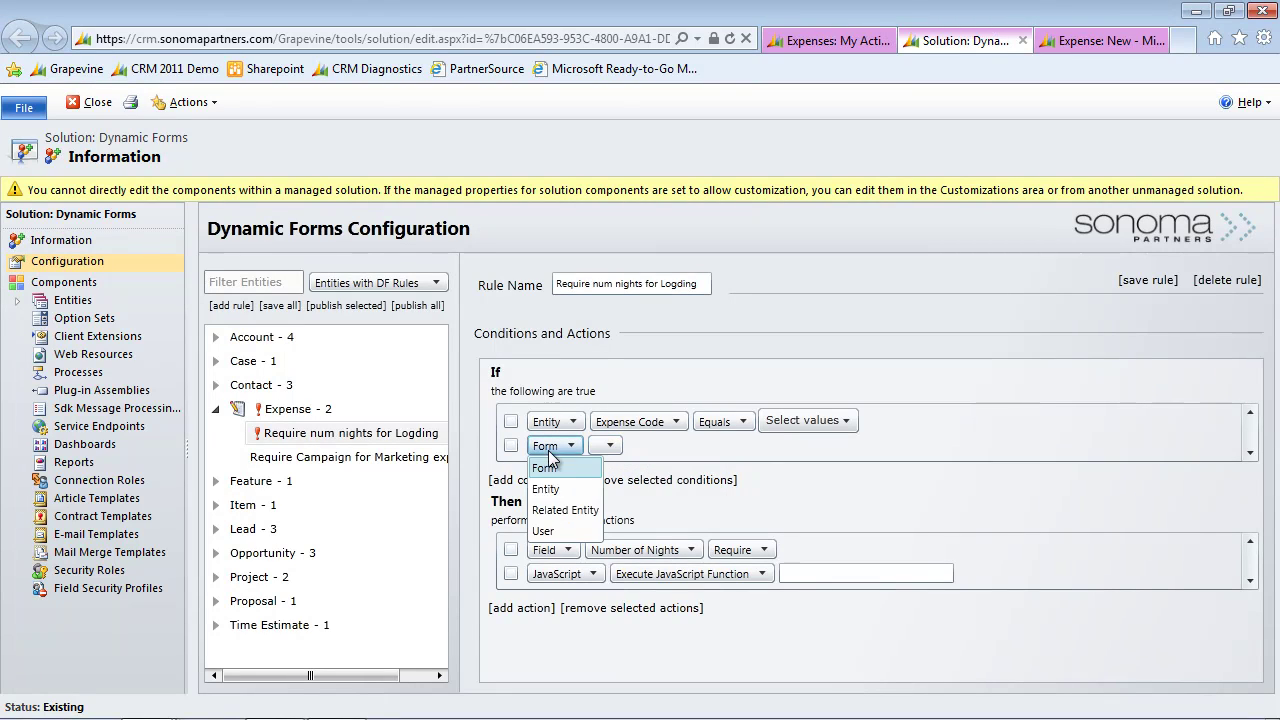
left_click(556, 510)
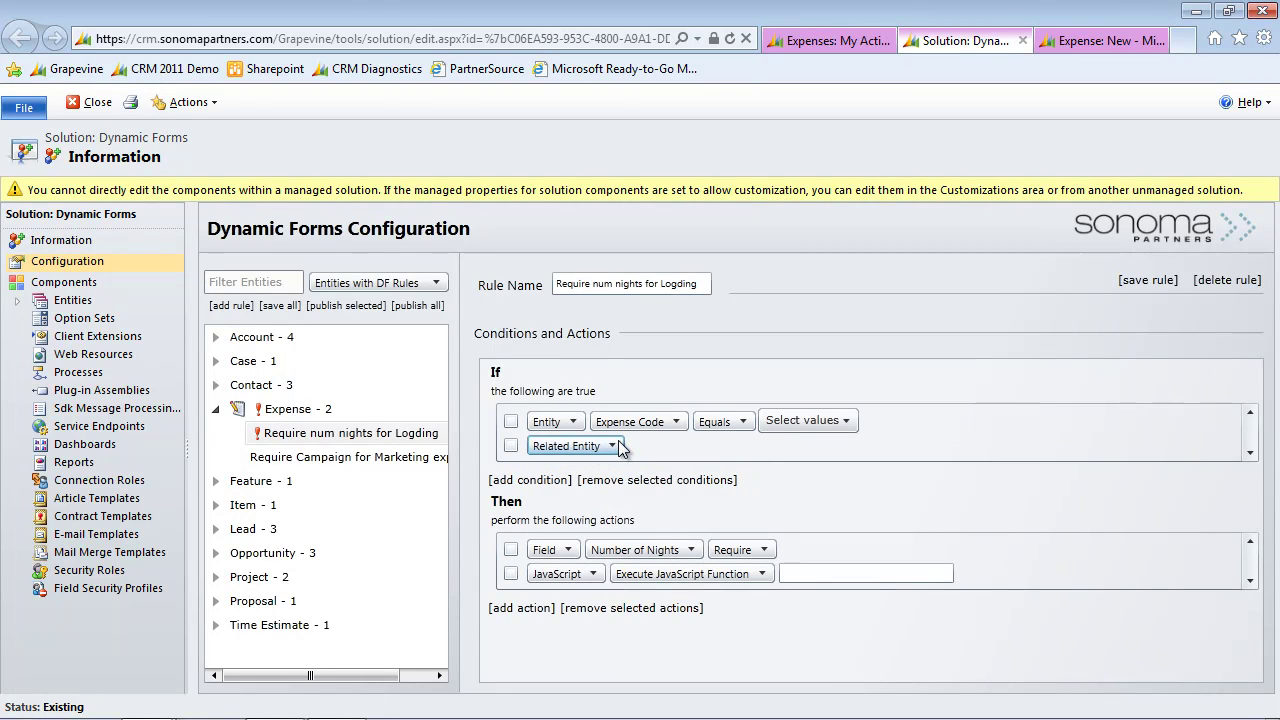
left_click(611, 447)
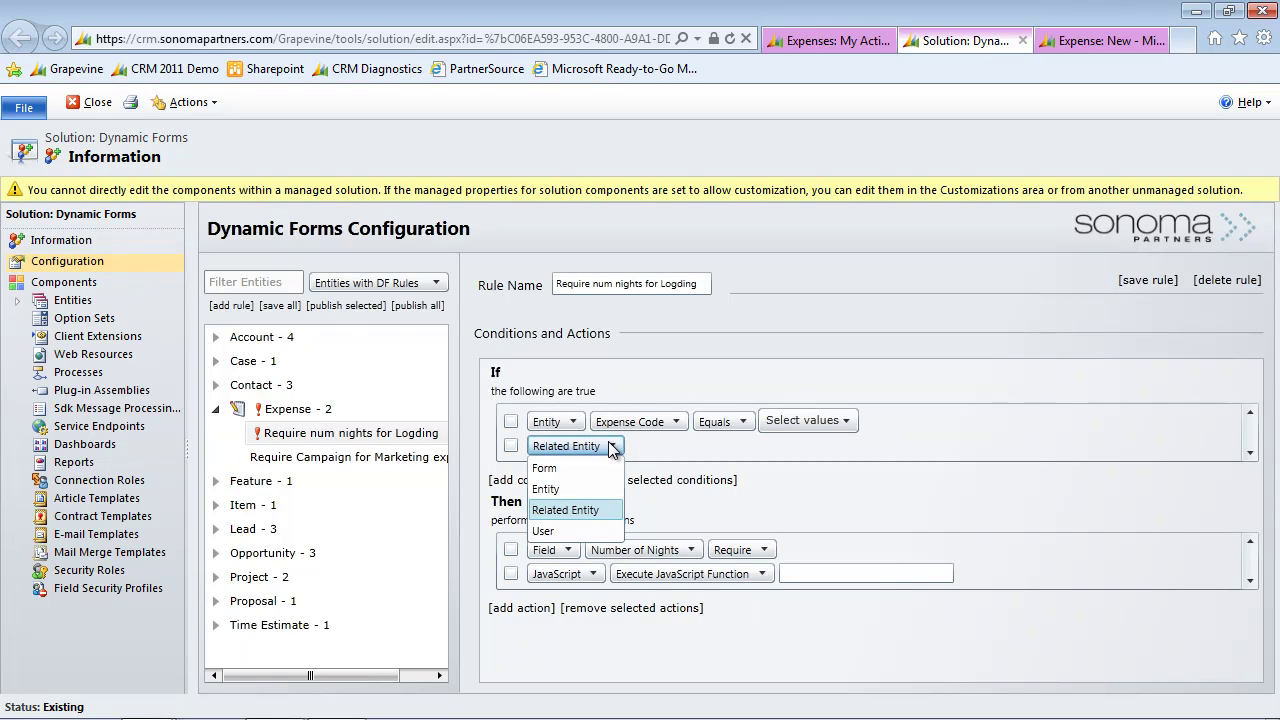
left_click(612, 449)
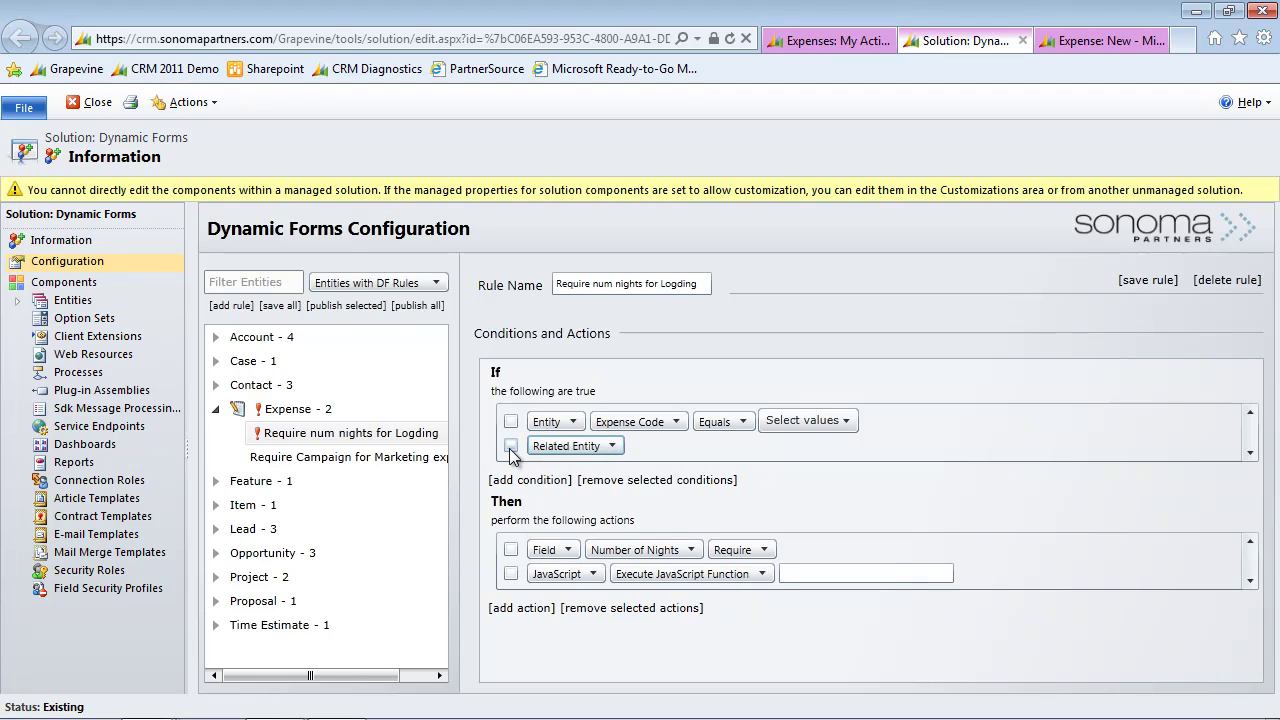
Set the condition to User Has Security Role and browse the security role list
left_click(608, 447)
left_click(560, 531)
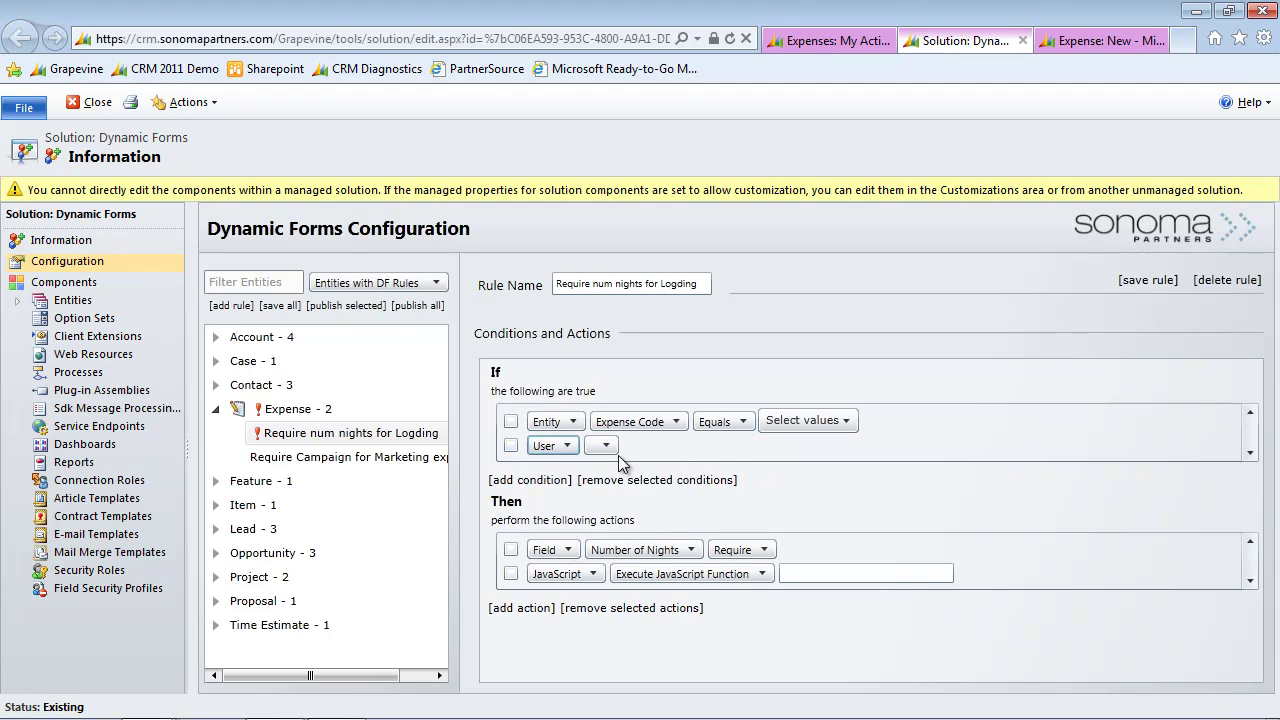
left_click(605, 445)
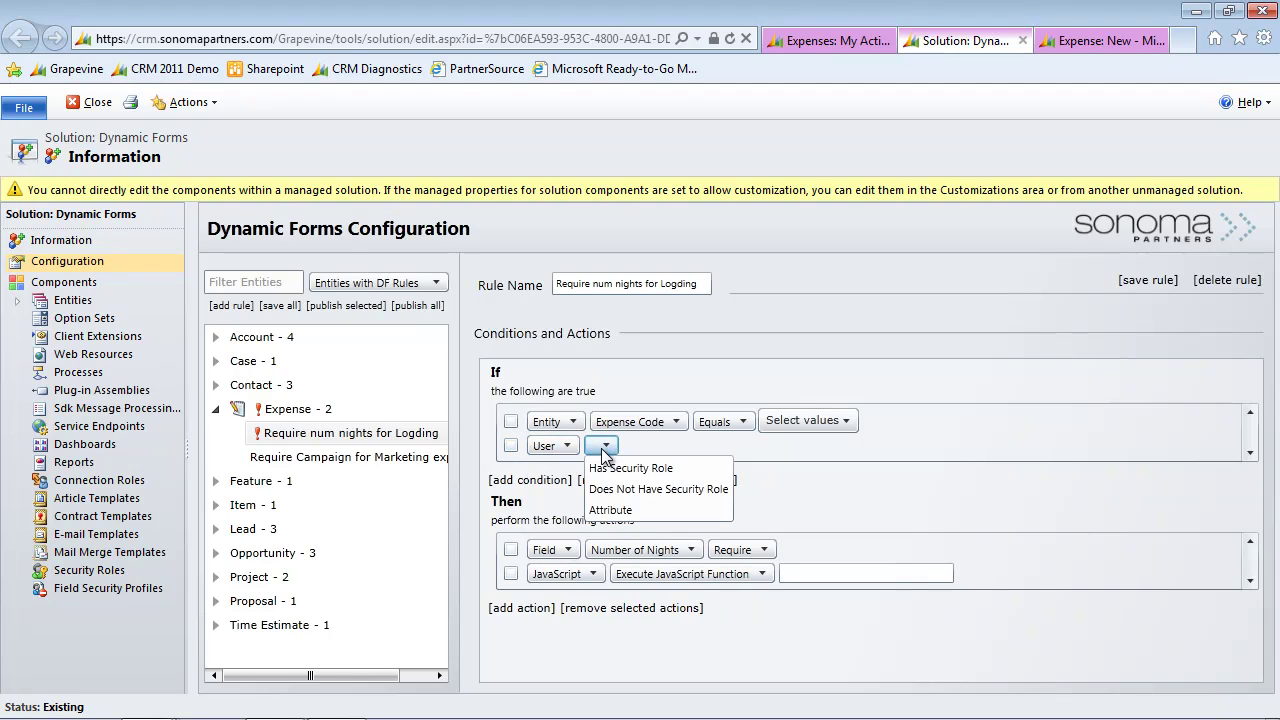
left_click(696, 468)
left_click(723, 446)
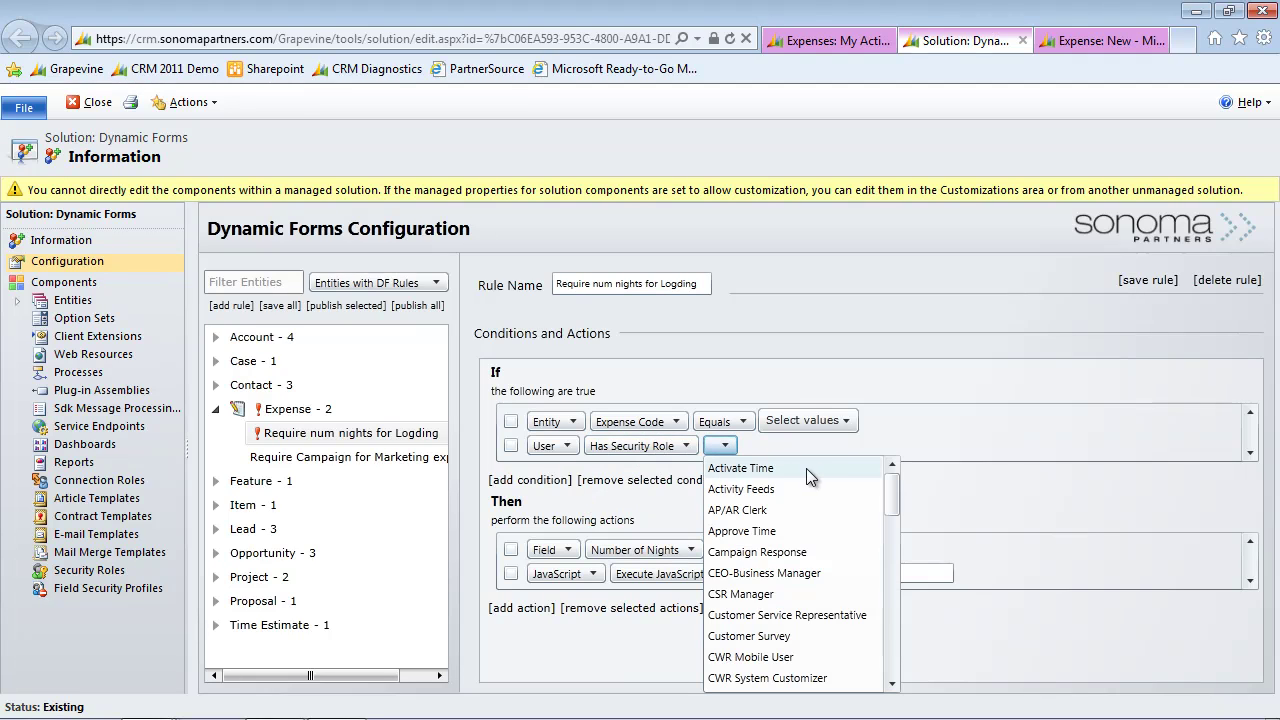
left_click_drag(893, 490, 893, 526)
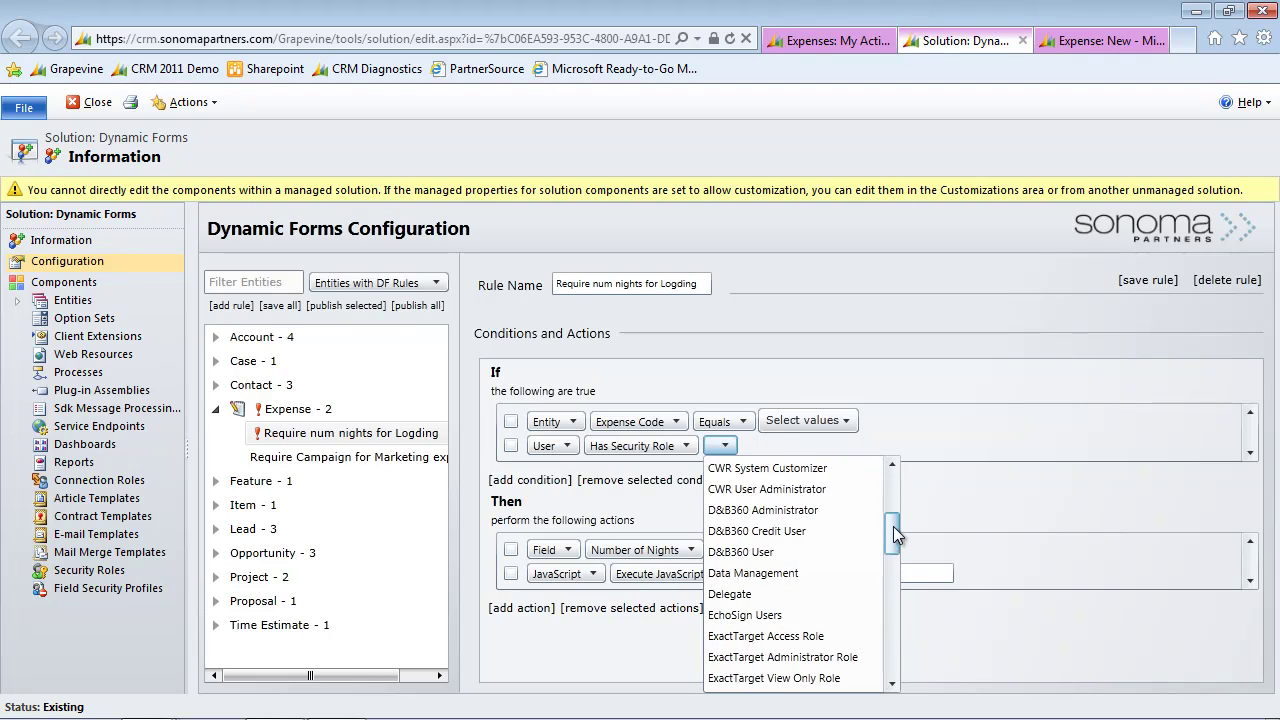
left_click(352, 459)
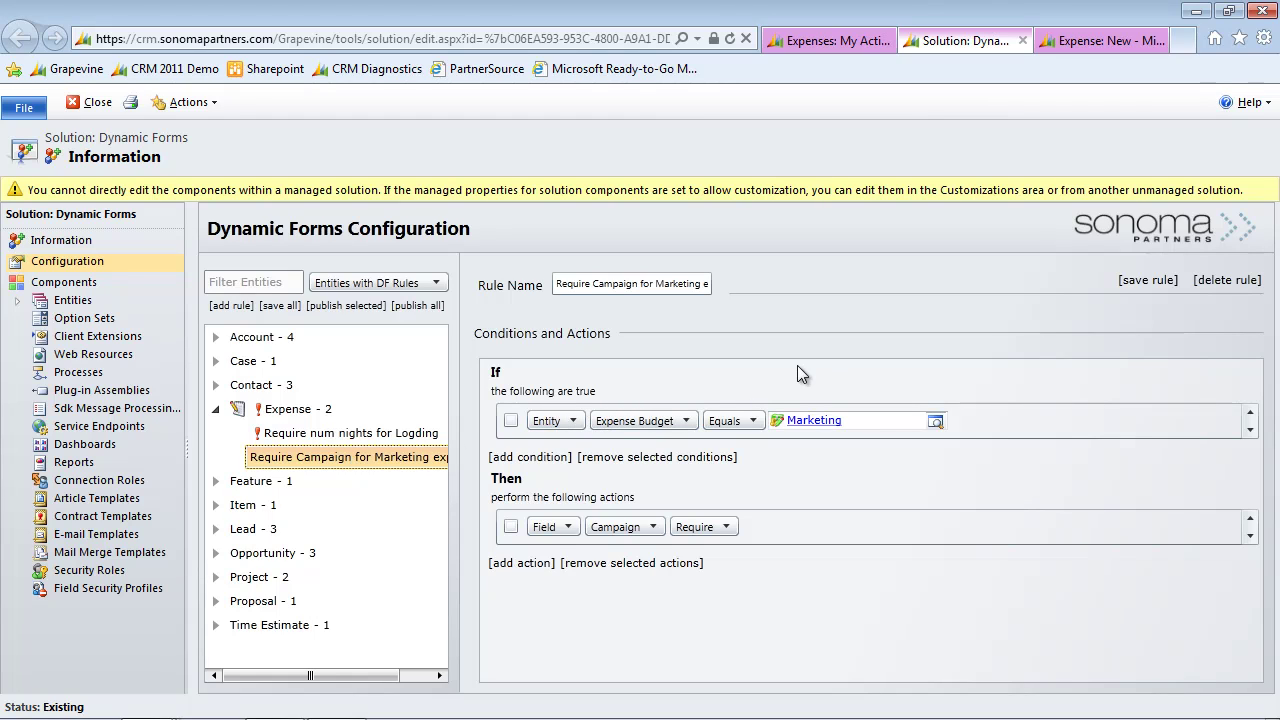
left_click(684, 420)
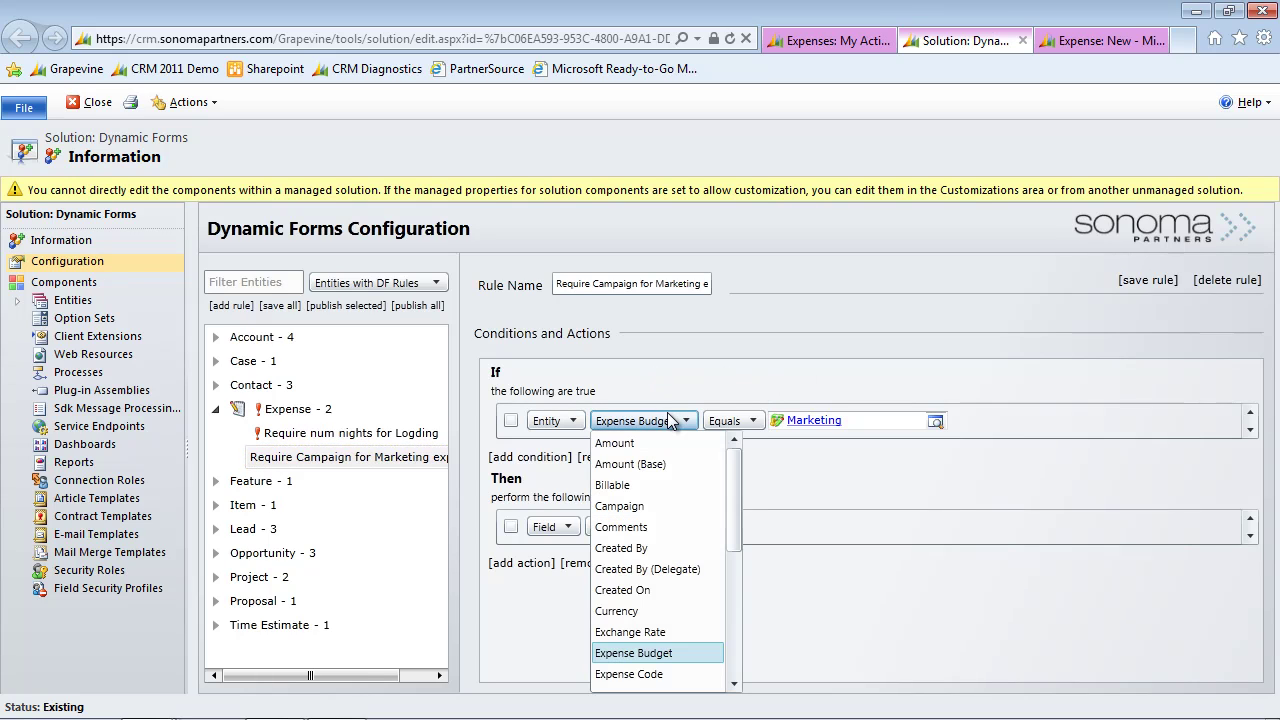
left_click(809, 467)
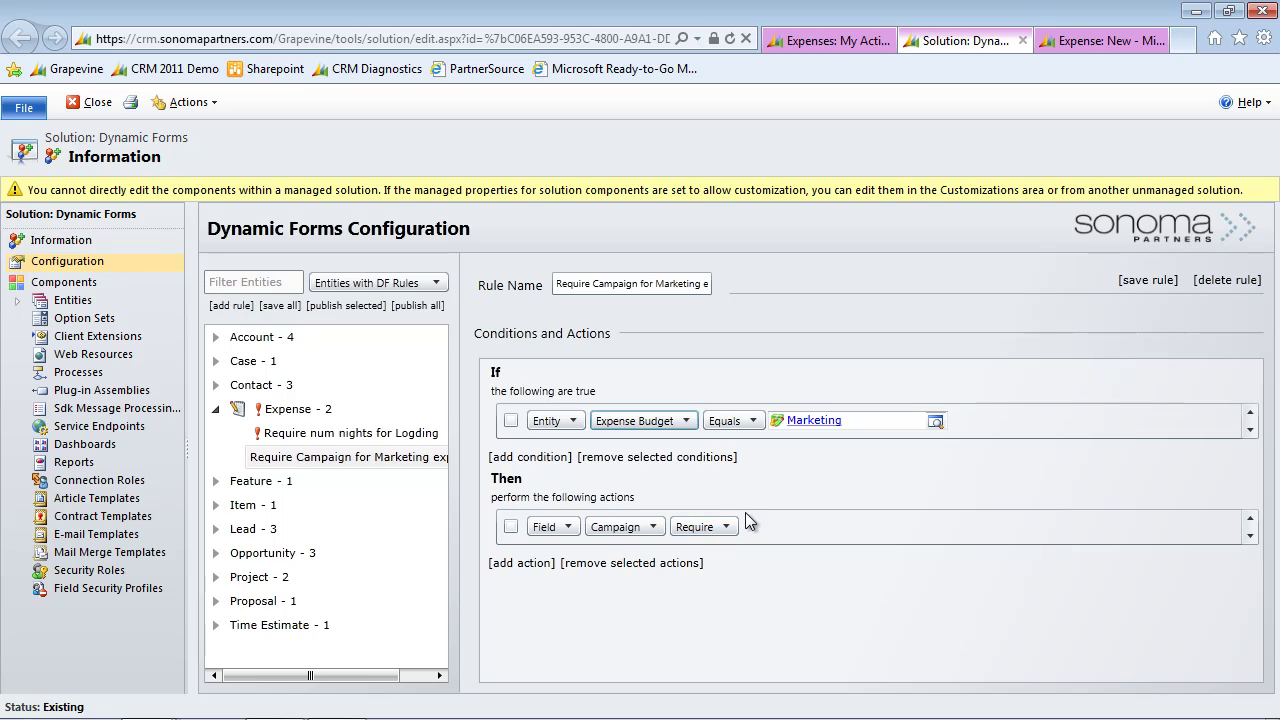
left_click(266, 436)
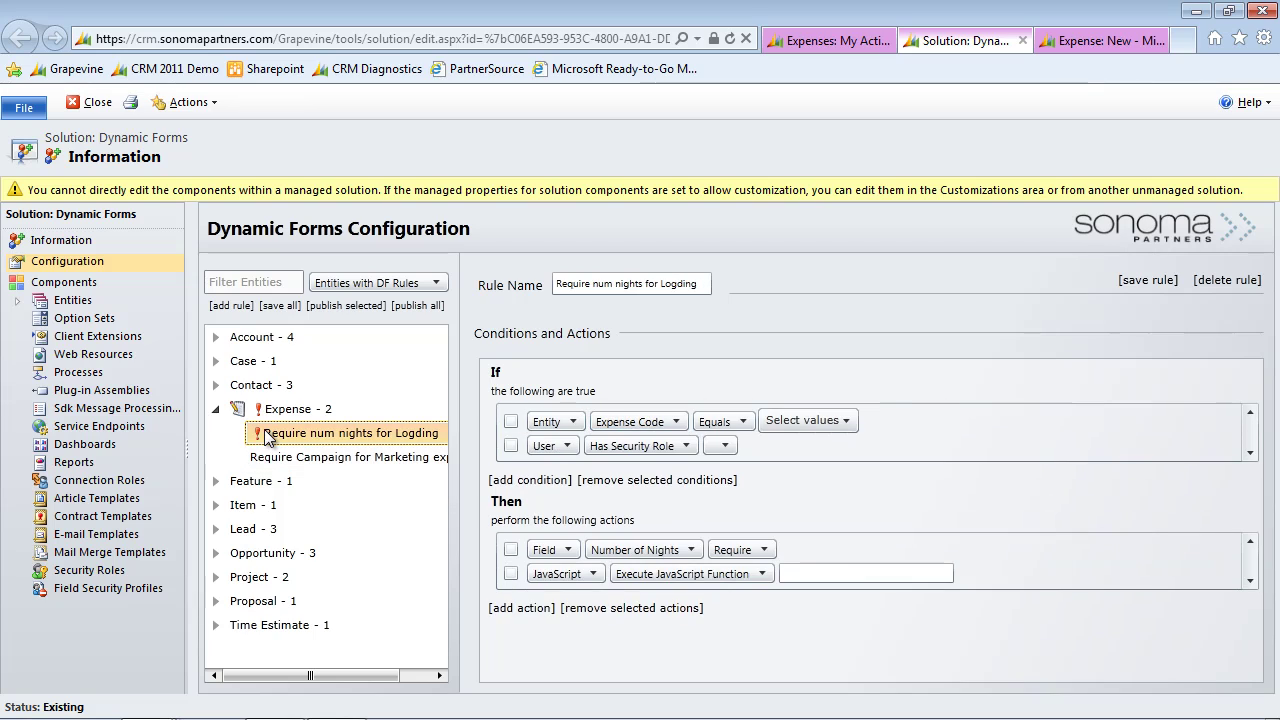